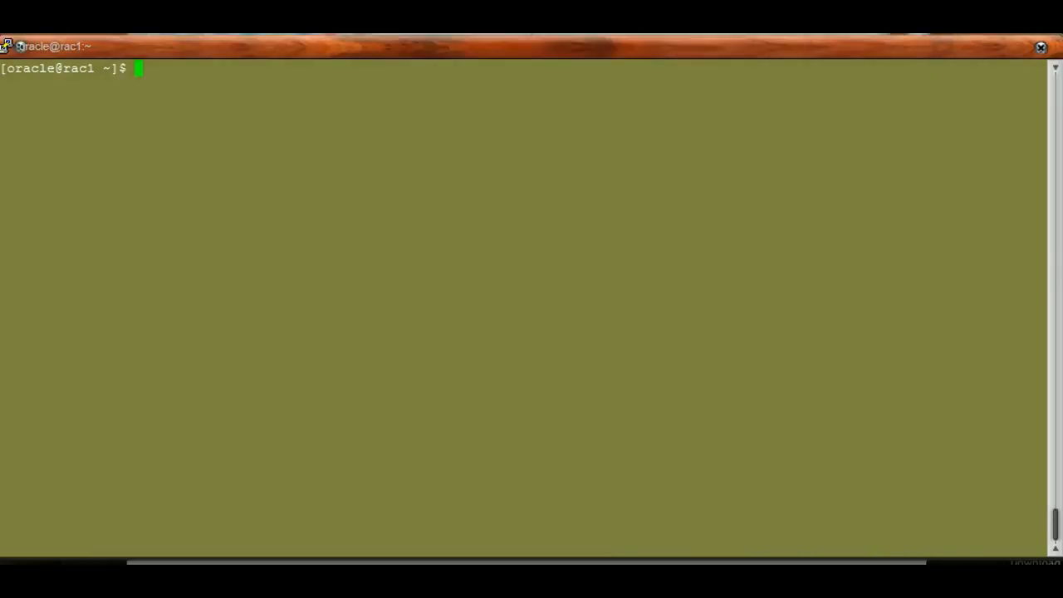
- Look up the path of the dbca executable with "which dbca" and switch to the VNC session
{"action": "type", "text": "which dbca"}
{"action": "key", "text": "Return"}
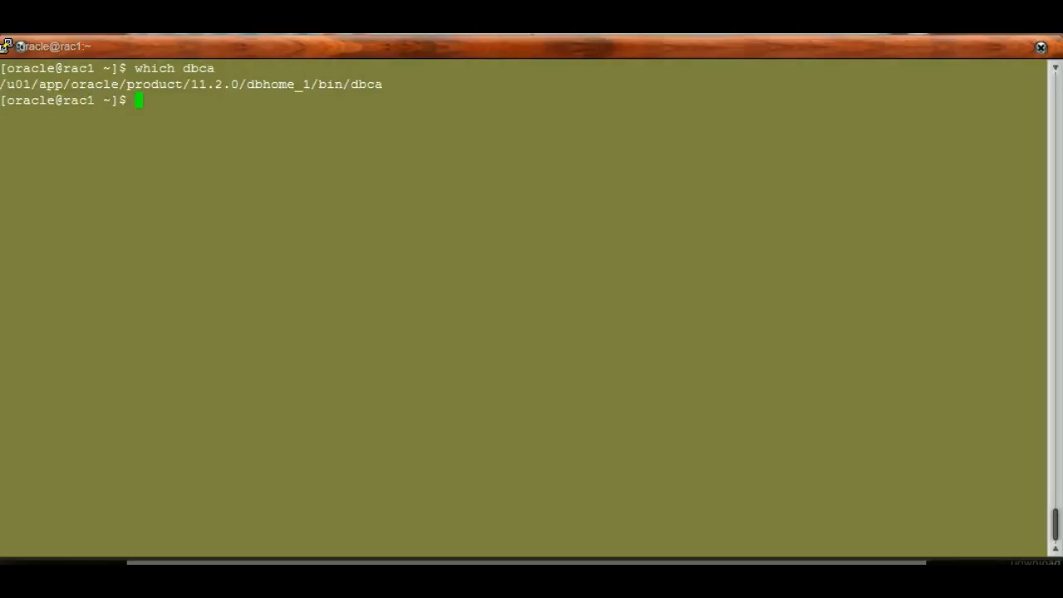
{"action": "left_click_drag", "start_coordinate": [2, 84], "coordinate": [350, 84]}
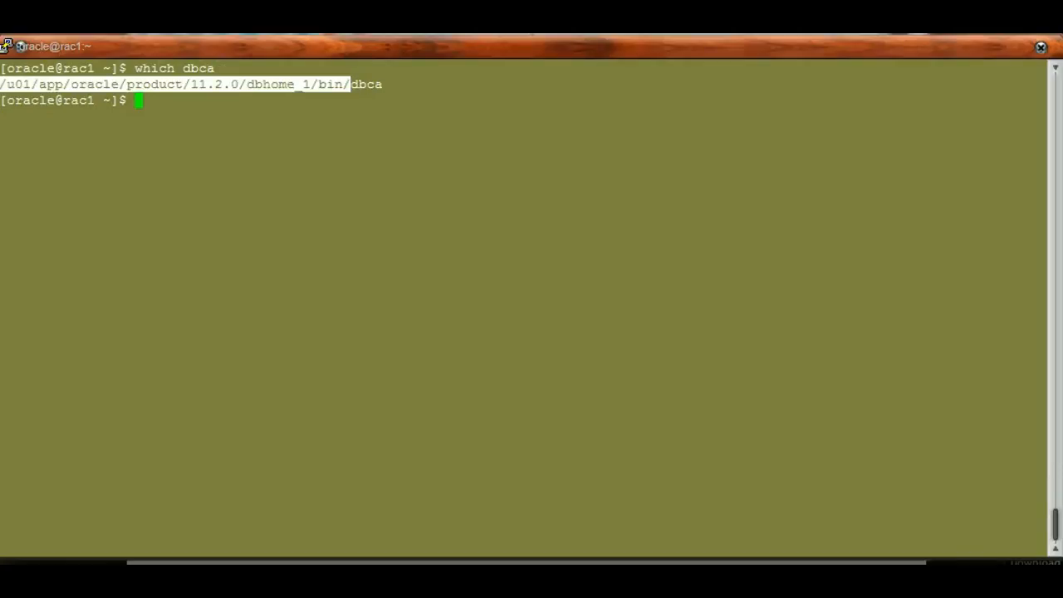
{"action": "key", "text": "alt+Tab"}
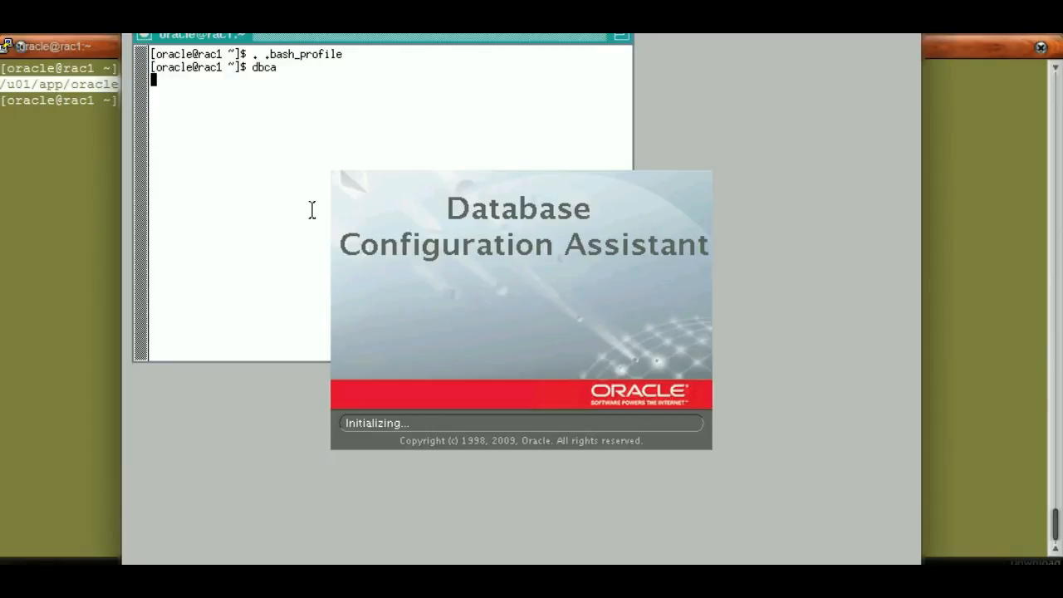
- Return to the oracle terminal on rac1, display .bash_profile with cat, and highlight its Oracle export and PATH lines
{"action": "left_click", "coordinate": [93, 176]}
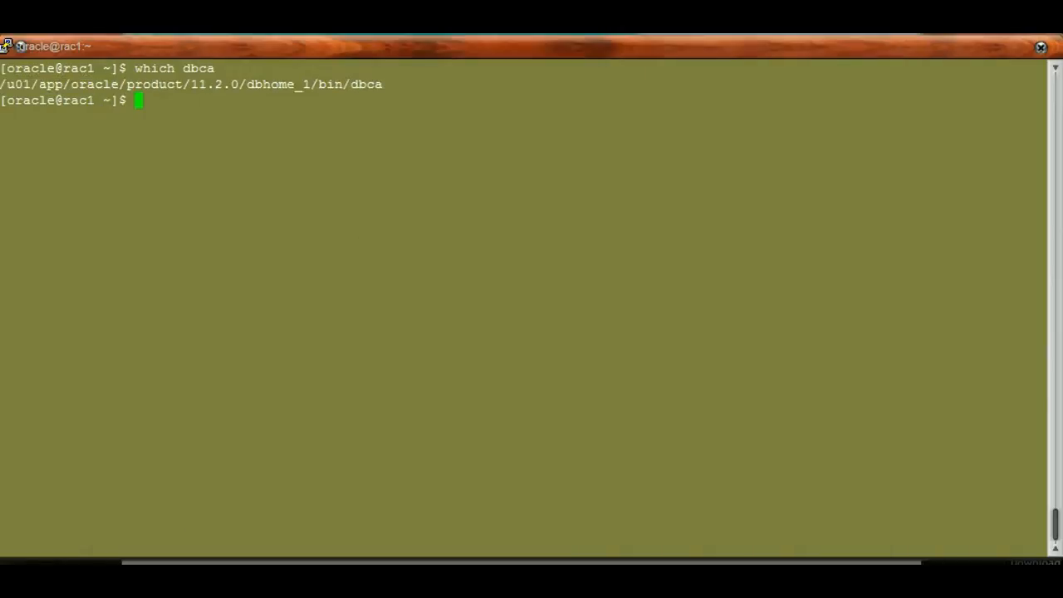
{"action": "type", "text": "vi"}
{"action": "key", "text": "BackSpace"}
{"action": "key", "text": "BackSpace"}
{"action": "key", "text": "BackSpace"}
{"action": "type", "text": "cat /etc/"}
{"action": "key", "text": "BackSpace"}
{"action": "key", "text": "BackSpace"}
{"action": "key", "text": "BackSpace"}
{"action": "key", "text": "BackSpace"}
{"action": "key", "text": "BackSpace"}
{"action": "type", "text": ".bash_profile"}
{"action": "key", "text": "Return"}
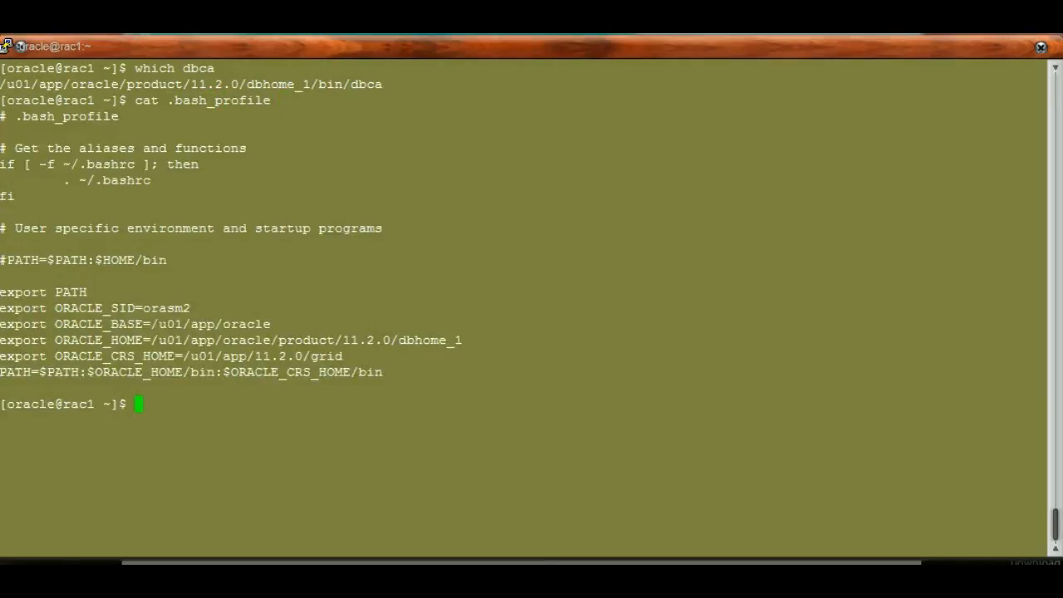
{"action": "left_click_drag", "start_coordinate": [1, 292], "coordinate": [375, 372]}
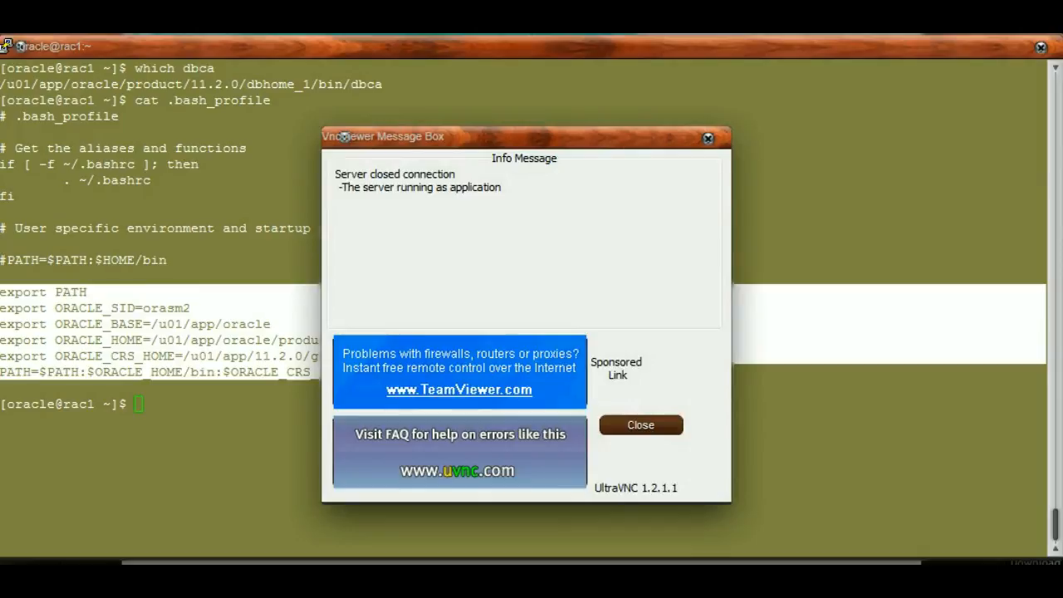
- Dismiss the closed-connection notice and reconnect UltraVNC Viewer to 192.168.1.101:2, logging on with the VNC password
{"action": "left_click", "coordinate": [641, 425]}
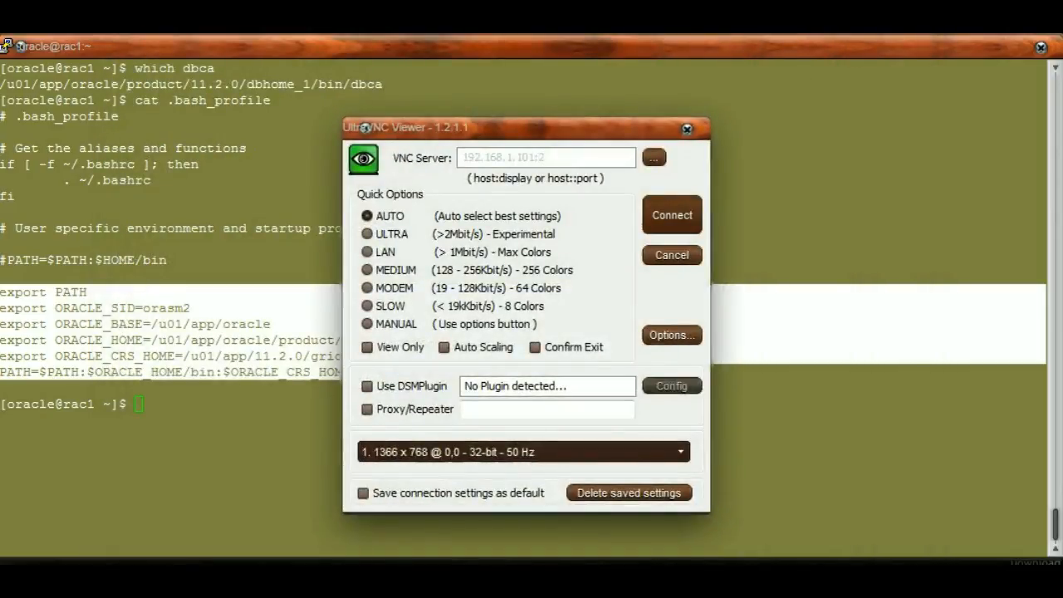
{"action": "key", "text": "Return"}
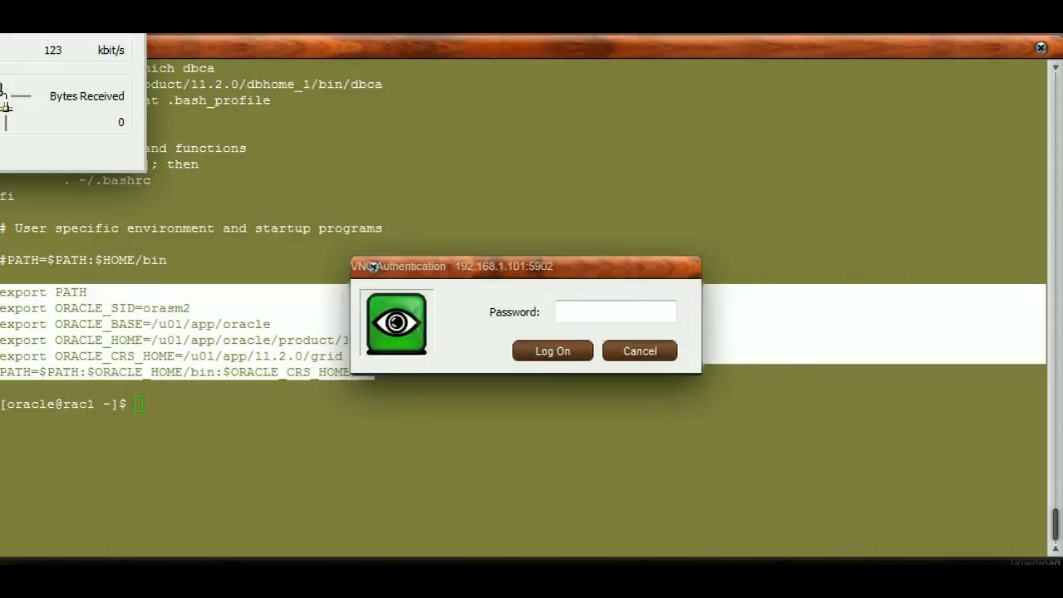
{"action": "type", "text": "••••••"}
{"action": "key", "text": "Return"}
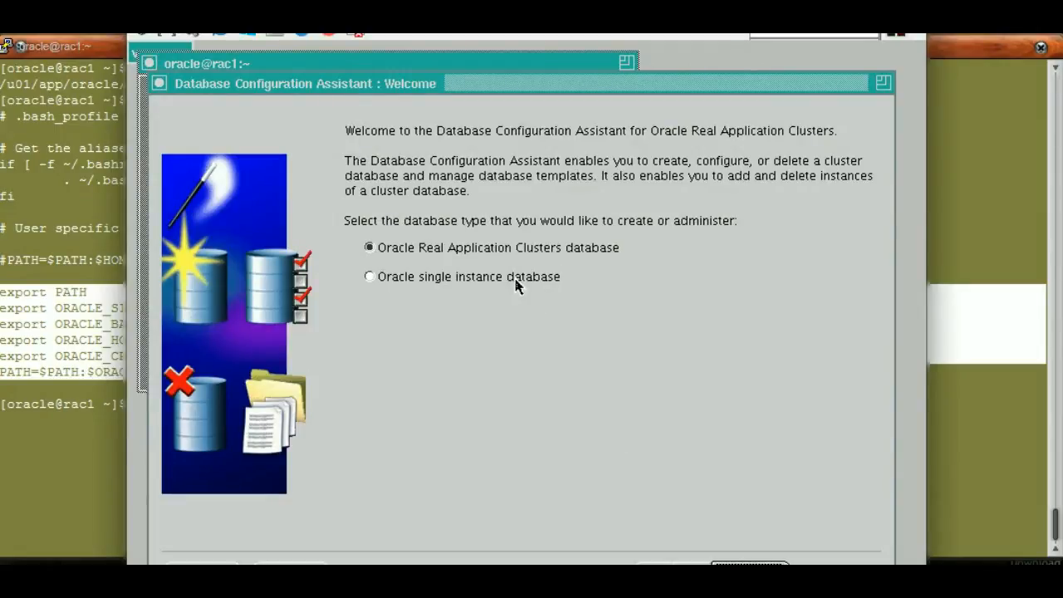
- Choose Oracle Real Application Clusters database as the database type and continue to the operations page
{"action": "left_click", "coordinate": [467, 280]}
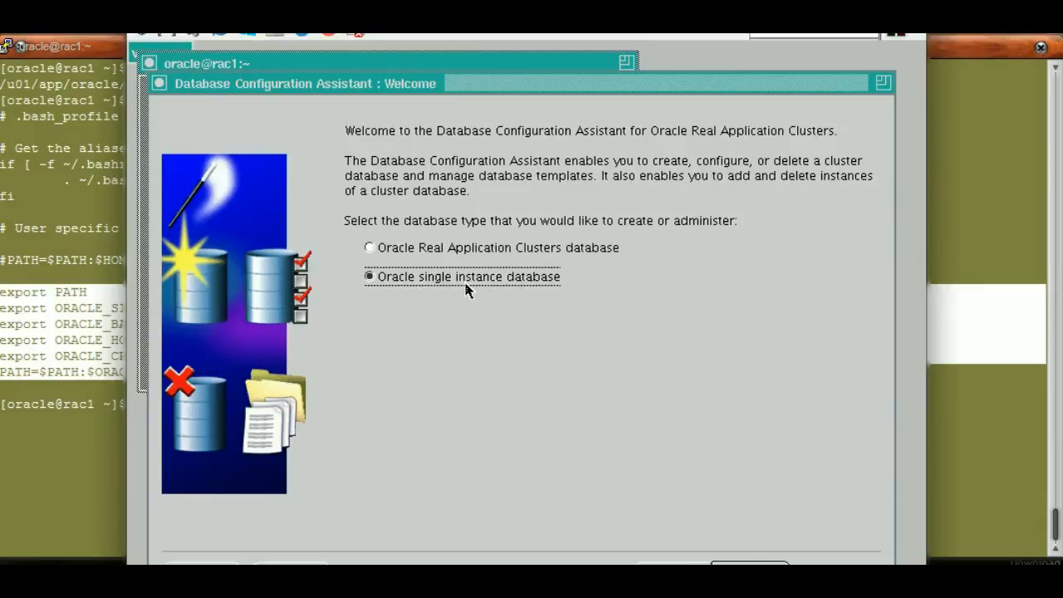
{"action": "left_click", "coordinate": [385, 251]}
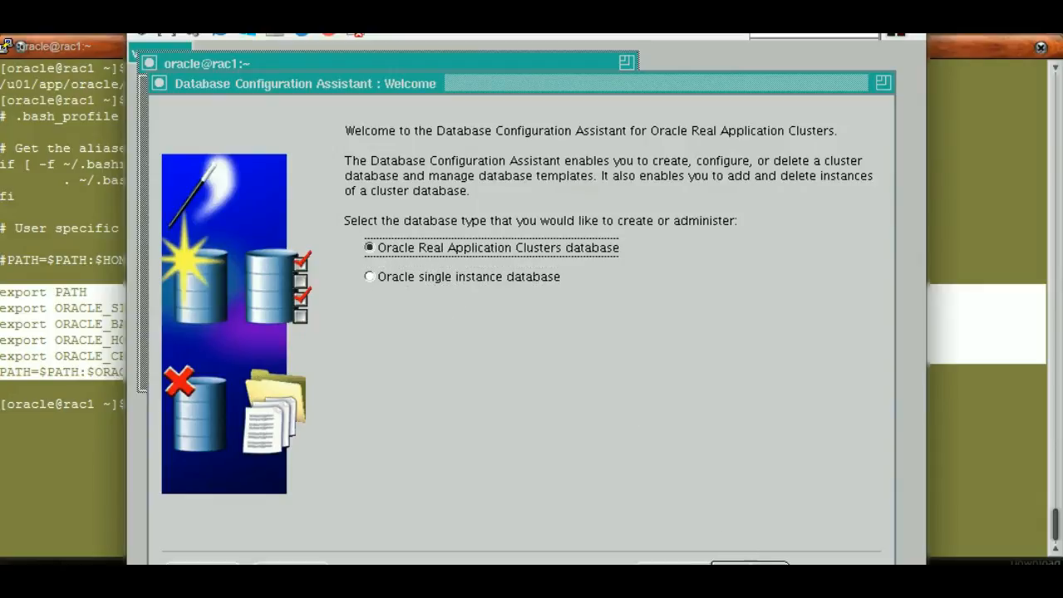
{"action": "left_click", "coordinate": [750, 569]}
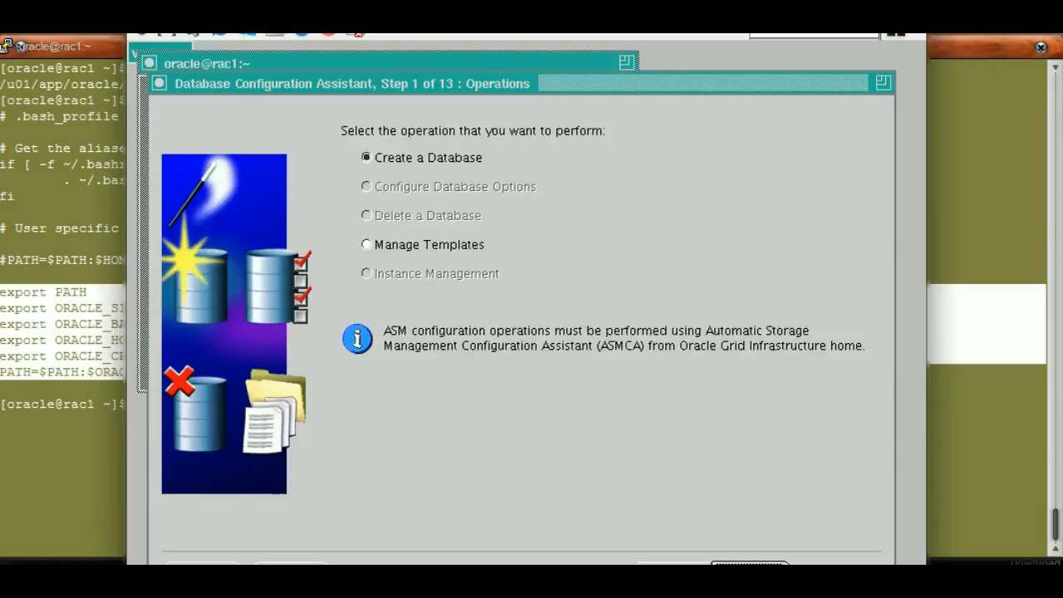
- Choose to create a database from the General Purpose or Transaction Processing template and continue to database identification
{"action": "left_click", "coordinate": [750, 563]}
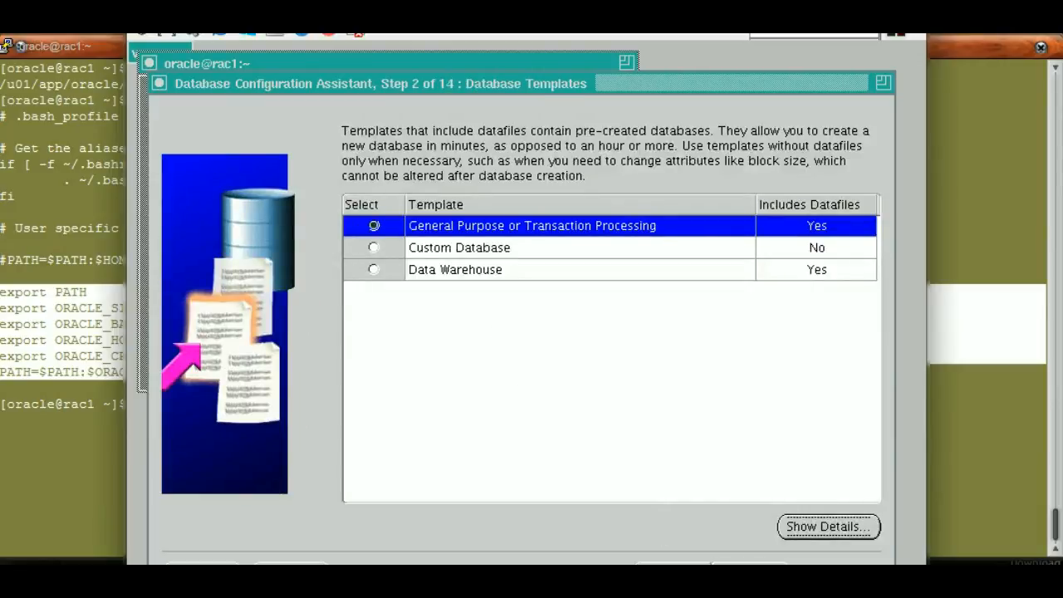
{"action": "left_click", "coordinate": [673, 570]}
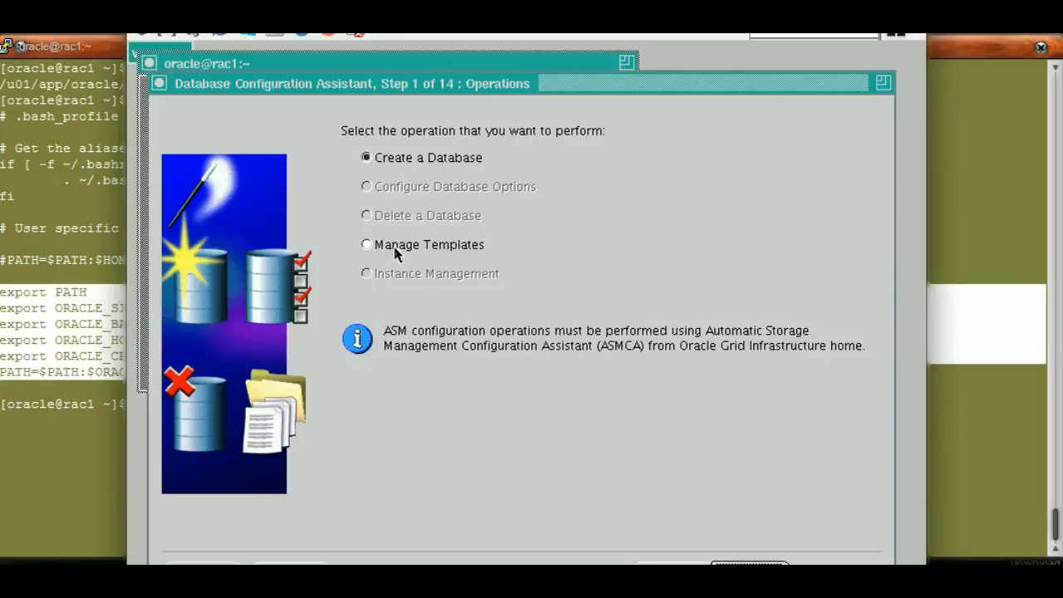
{"action": "left_click", "coordinate": [749, 564]}
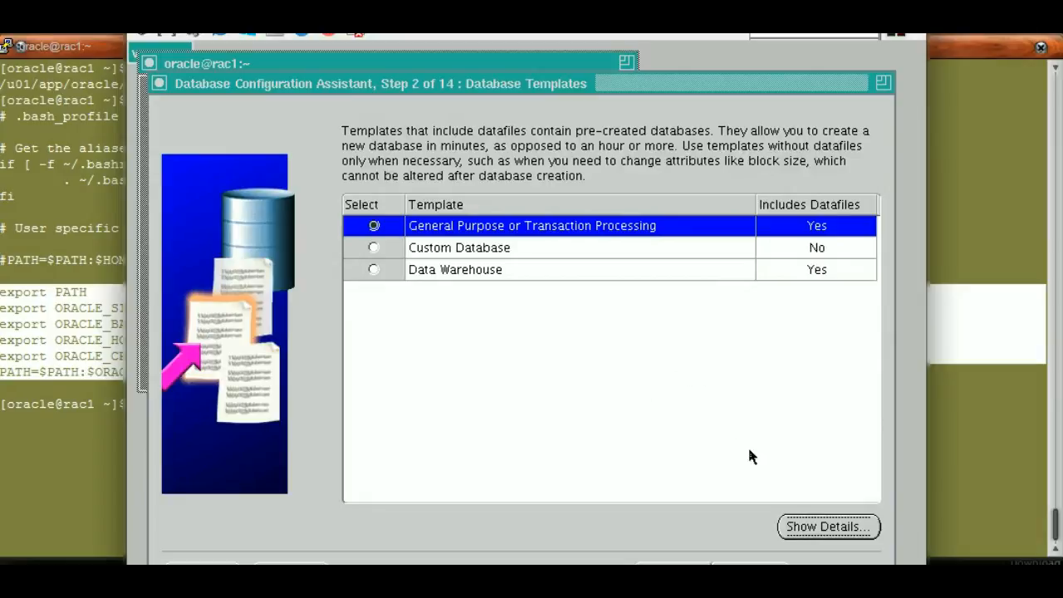
{"action": "left_click", "coordinate": [749, 564]}
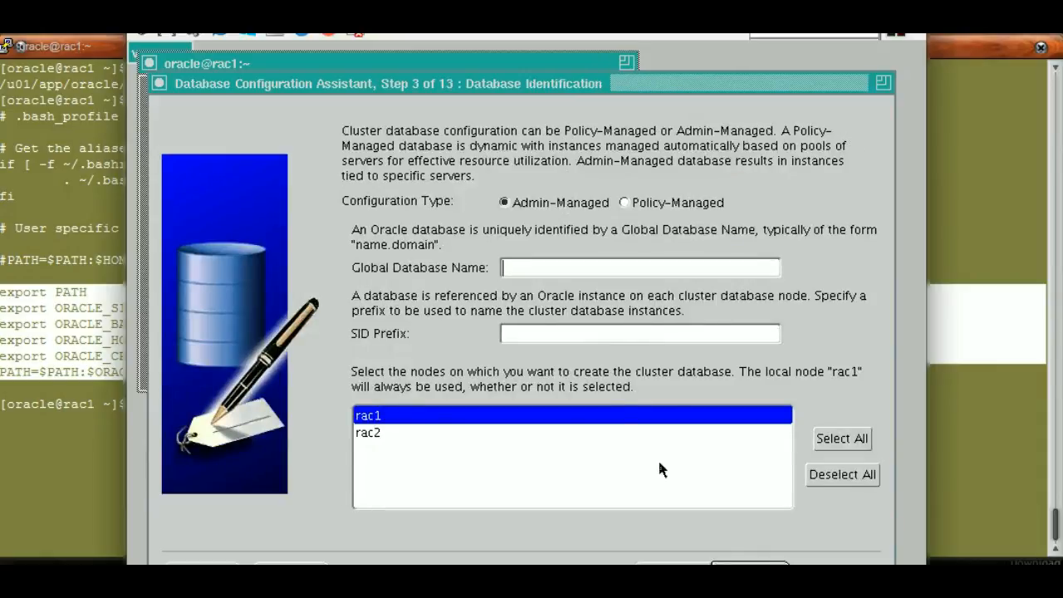
- Set the global database name and SID prefix to orasm, select nodes rac1 and rac2, and continue to the management options
{"action": "type", "text": "orasm"}
{"action": "left_click", "coordinate": [828, 446]}
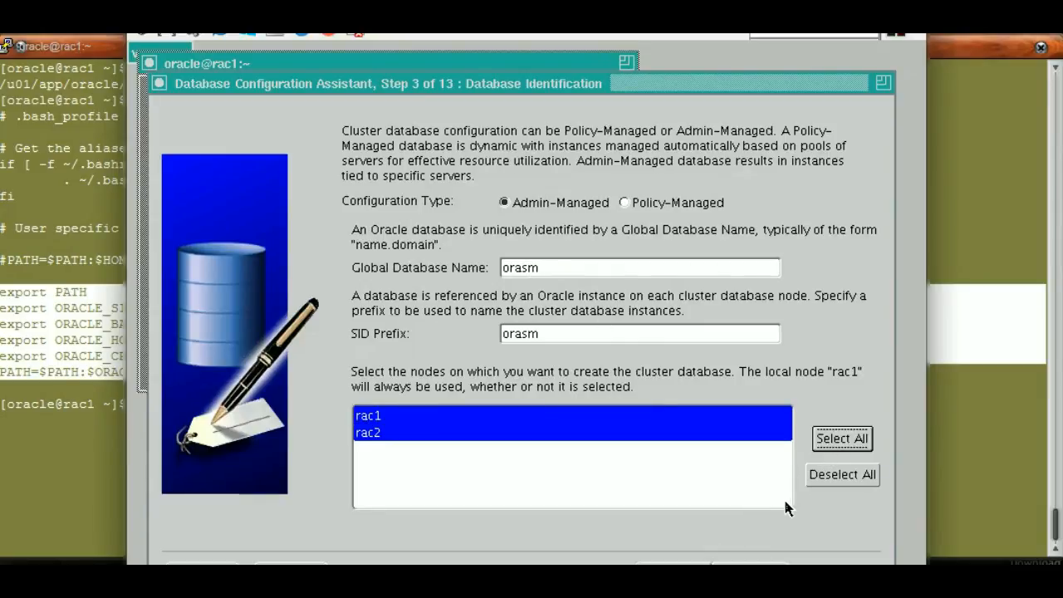
{"action": "left_click", "coordinate": [750, 570]}
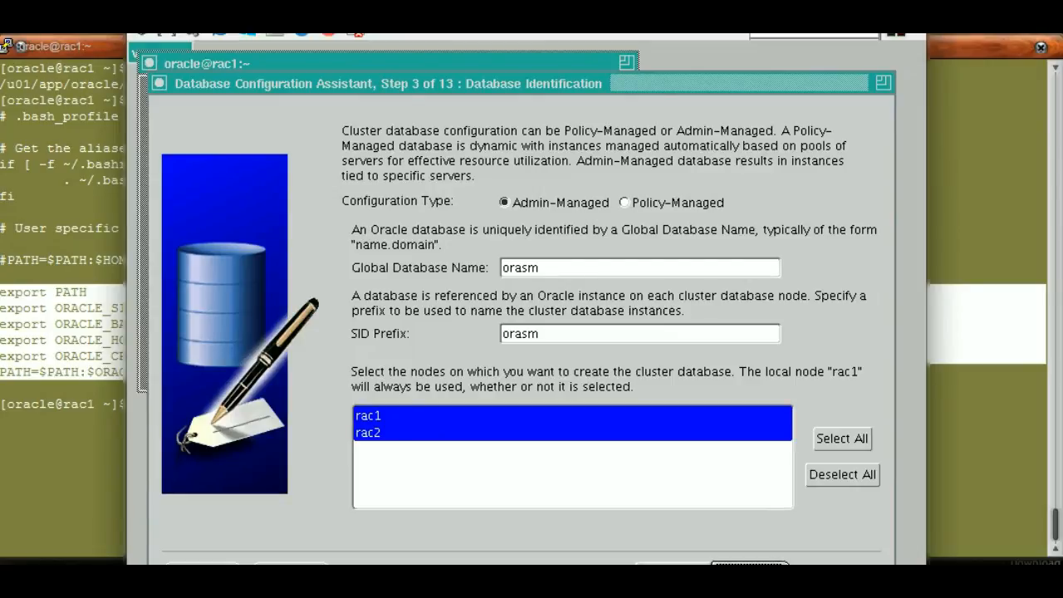
{"action": "left_click", "coordinate": [748, 562]}
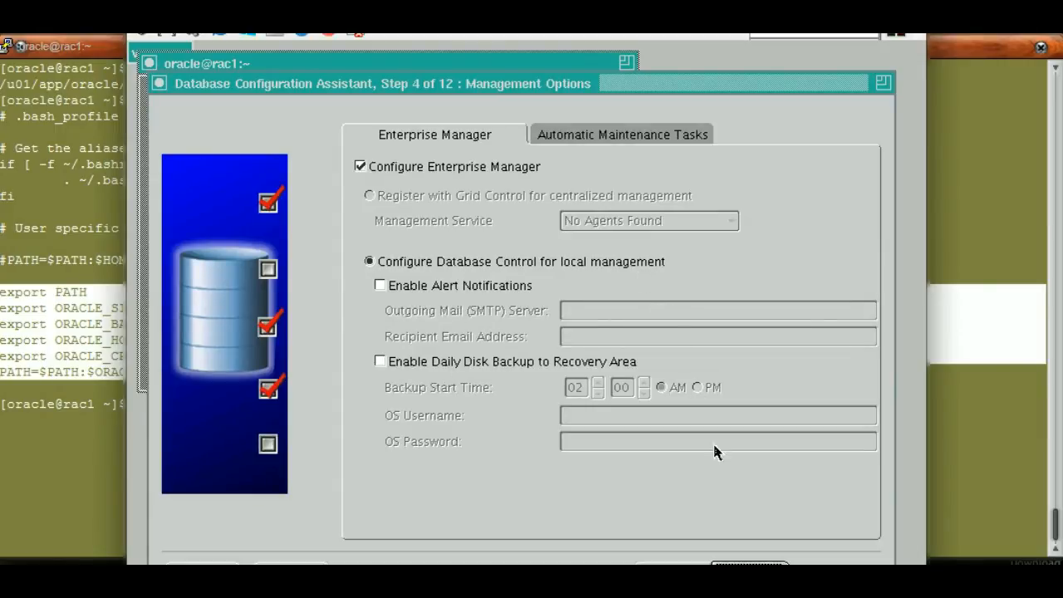
- Review the Enterprise Manager and automatic maintenance task settings and continue to the database credentials with the defaults kept
{"action": "left_click", "coordinate": [750, 564]}
{"action": "left_click", "coordinate": [673, 564]}
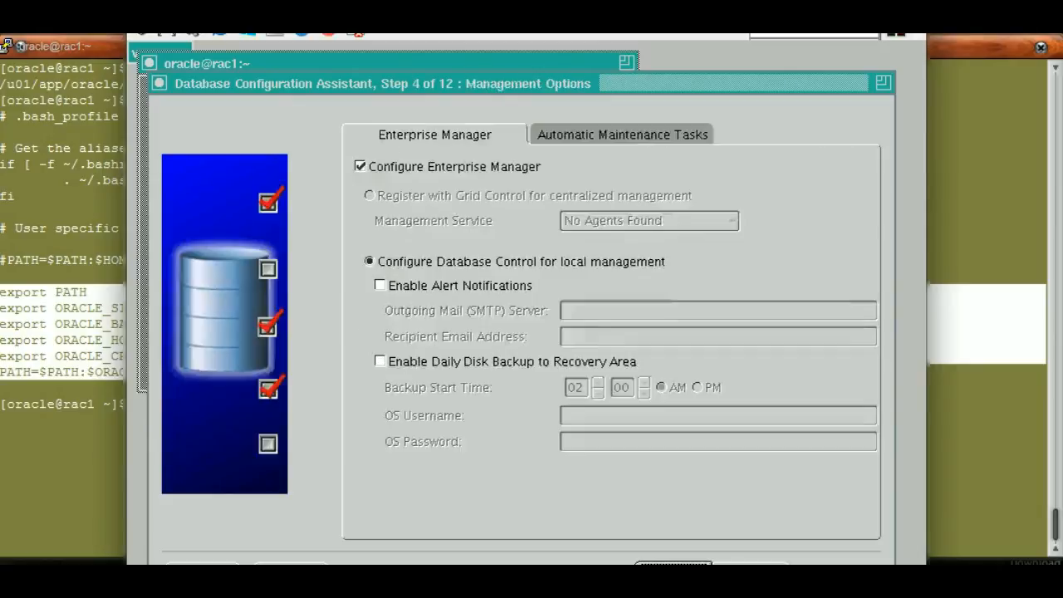
{"action": "left_click", "coordinate": [629, 138]}
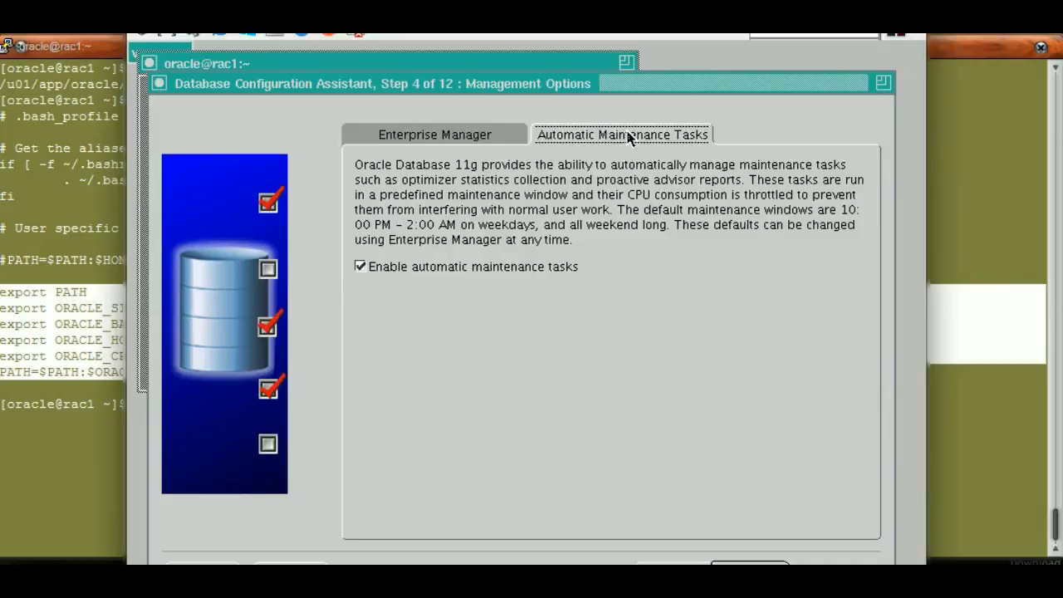
{"action": "left_click", "coordinate": [446, 135]}
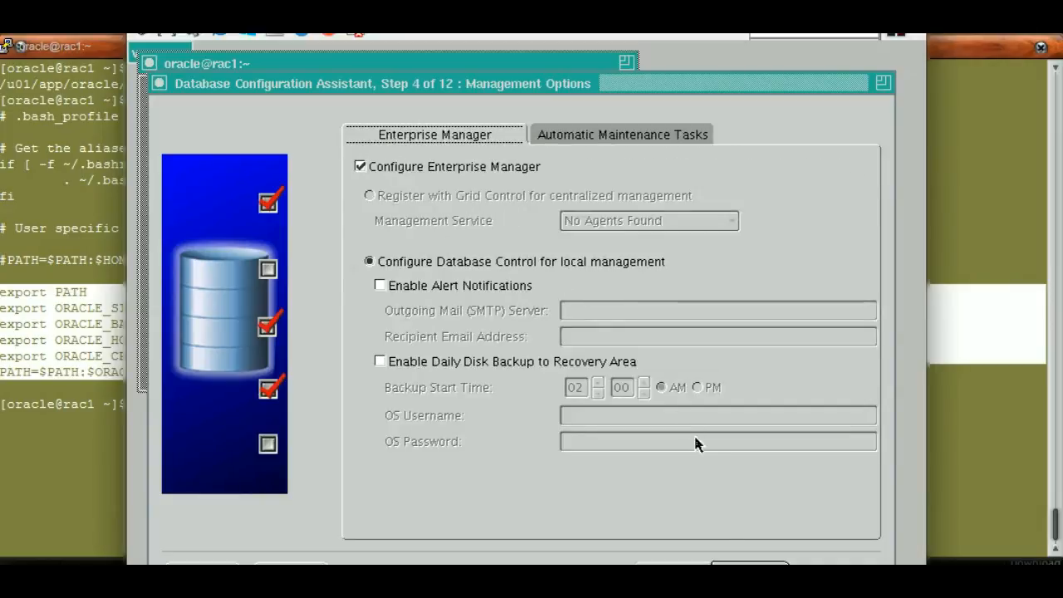
{"action": "left_click", "coordinate": [603, 137]}
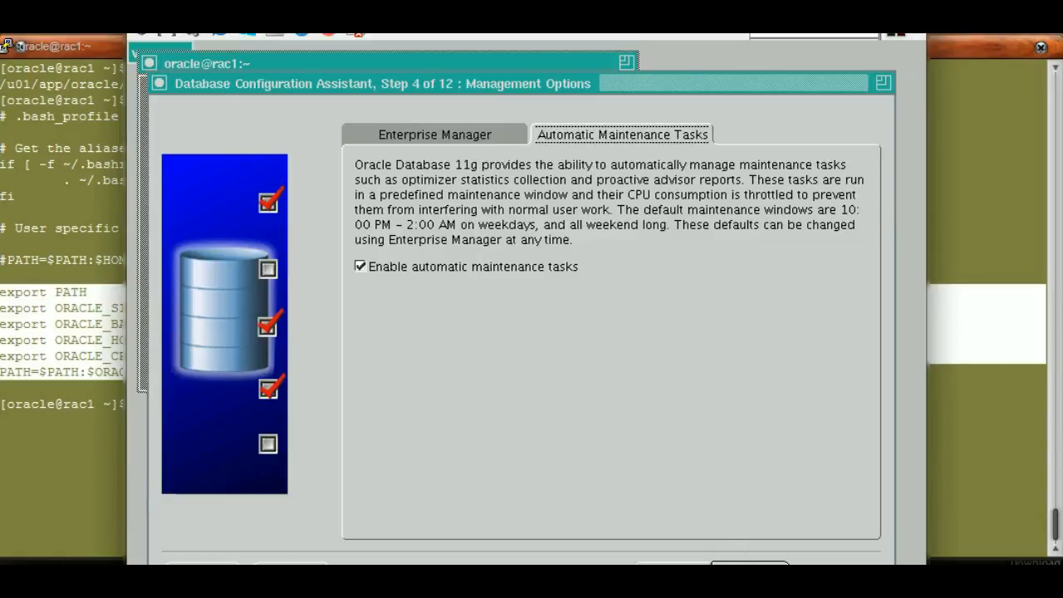
{"action": "left_click", "coordinate": [743, 562]}
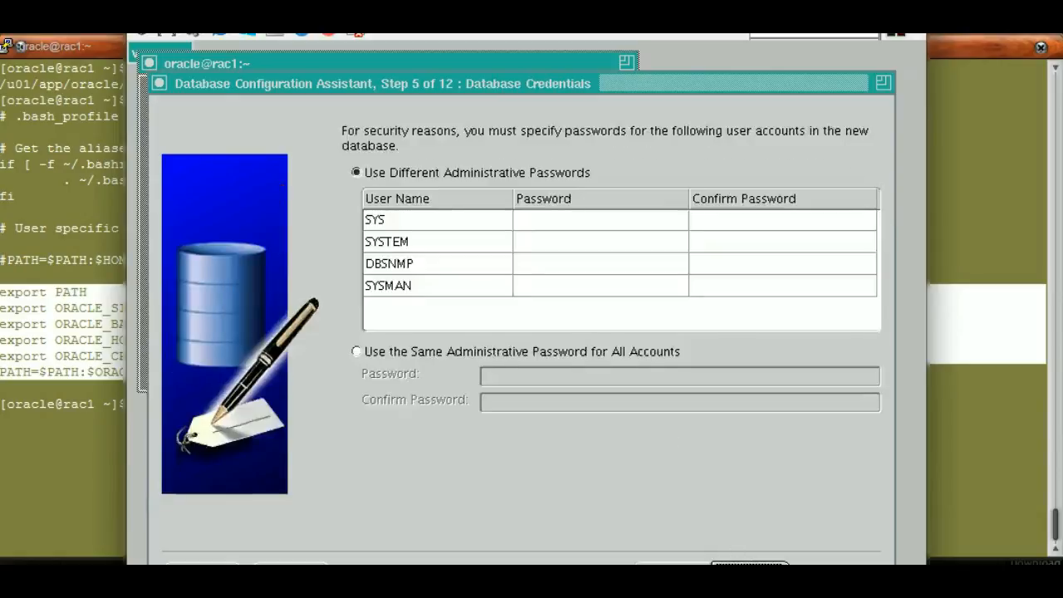
- Use the same administrative password for all accounts, enter and confirm the password, and accept it despite the complexity policy
{"action": "left_click", "coordinate": [397, 352]}
{"action": "left_click", "coordinate": [510, 373]}
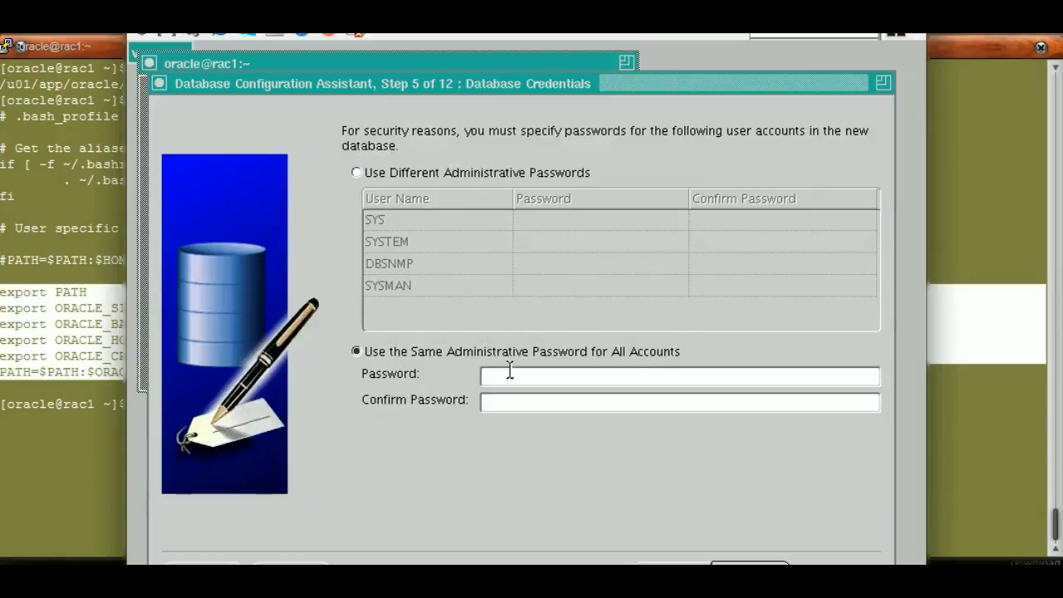
{"action": "type", "text": "*****"}
{"action": "key", "text": "Tab"}
{"action": "type", "text": "*****"}
{"action": "left_click", "coordinate": [749, 562]}
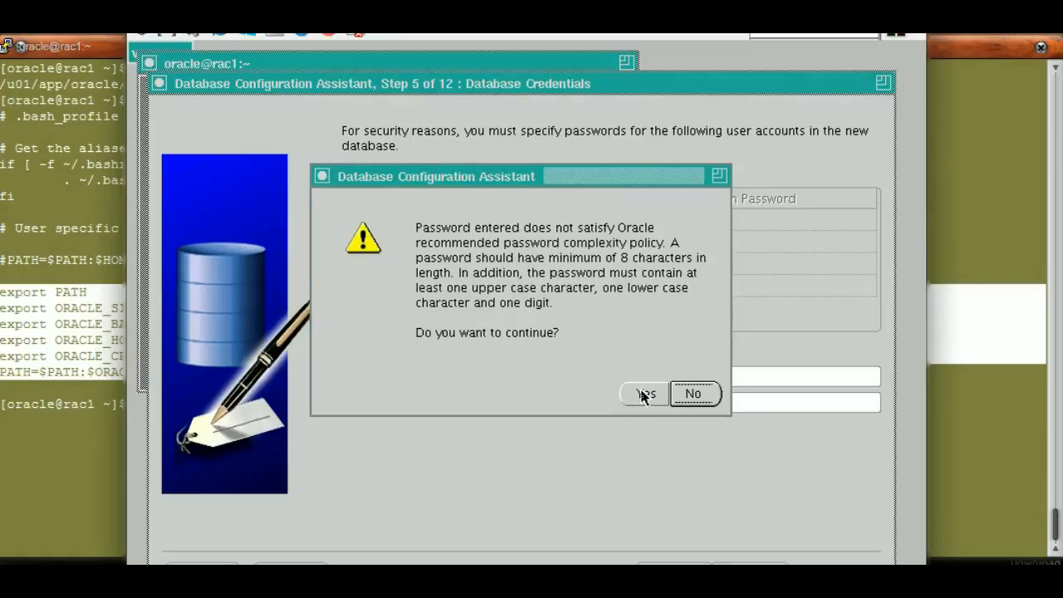
{"action": "left_click", "coordinate": [644, 393]}
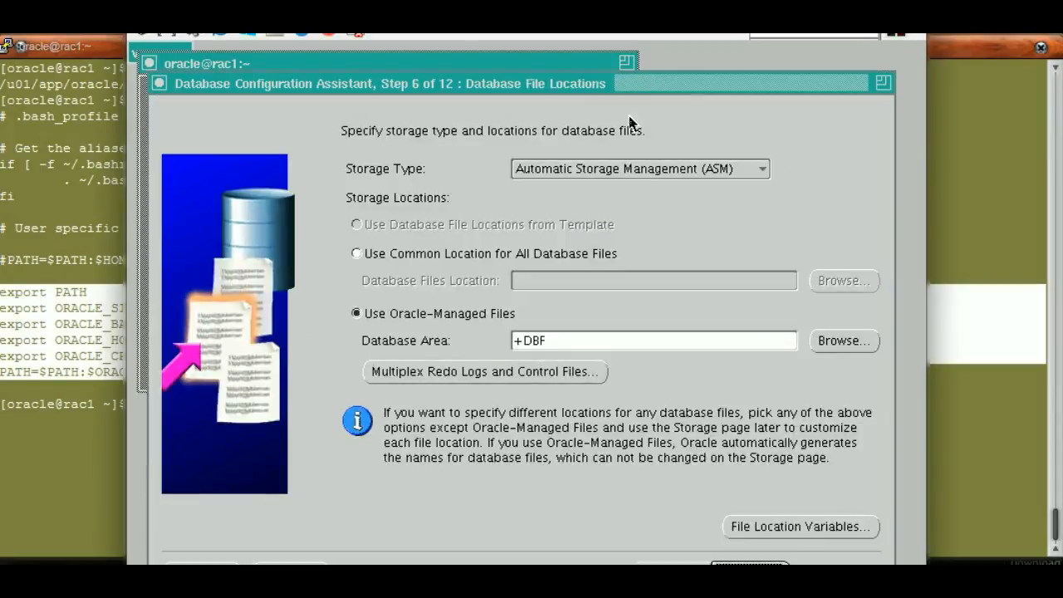
- Keep Automatic Storage Management with Oracle-Managed Files in +DBF and enter the ASMSNMP password for ASM
{"action": "left_click", "coordinate": [563, 170]}
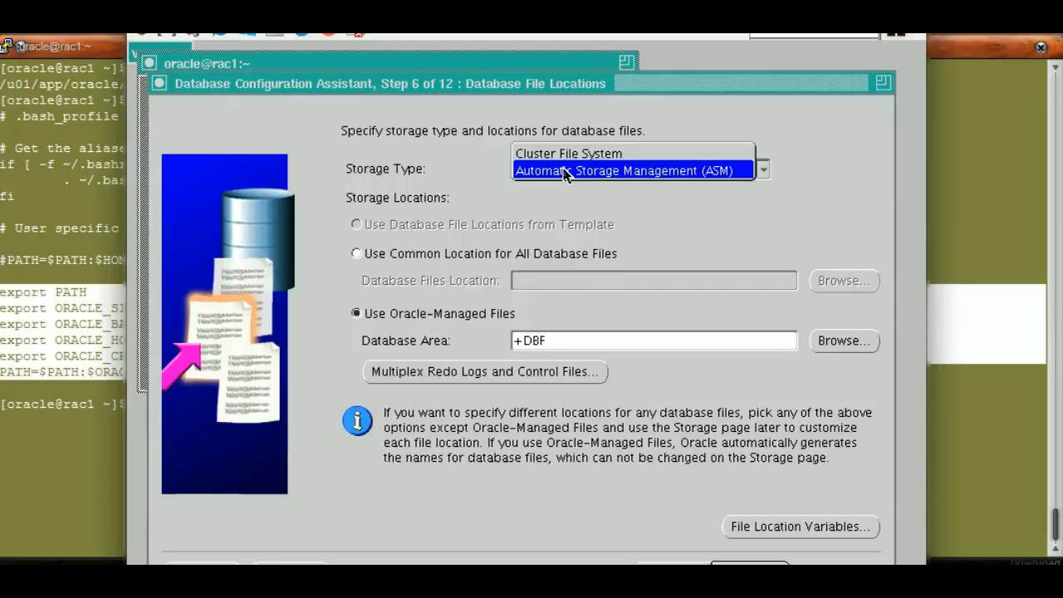
{"action": "left_click", "coordinate": [564, 171]}
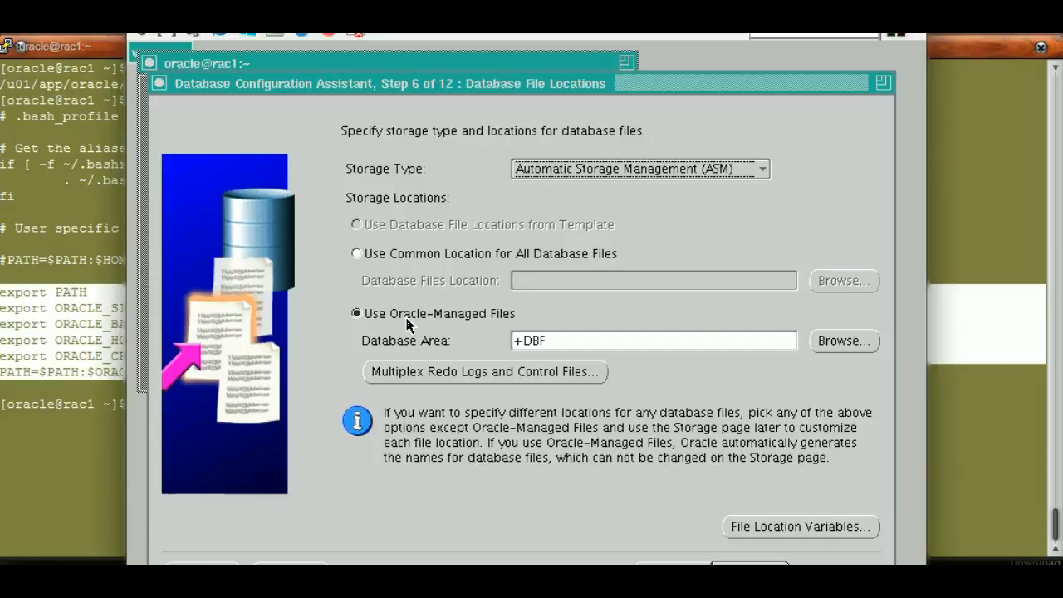
{"action": "left_click", "coordinate": [554, 339]}
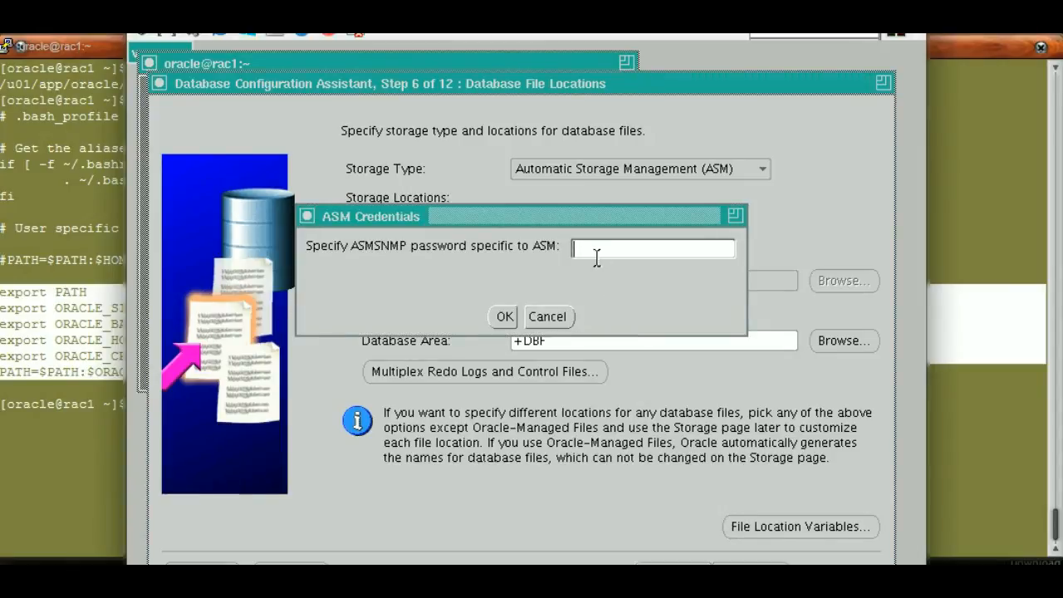
{"action": "type", "text": "*****"}
{"action": "left_click", "coordinate": [504, 318]}
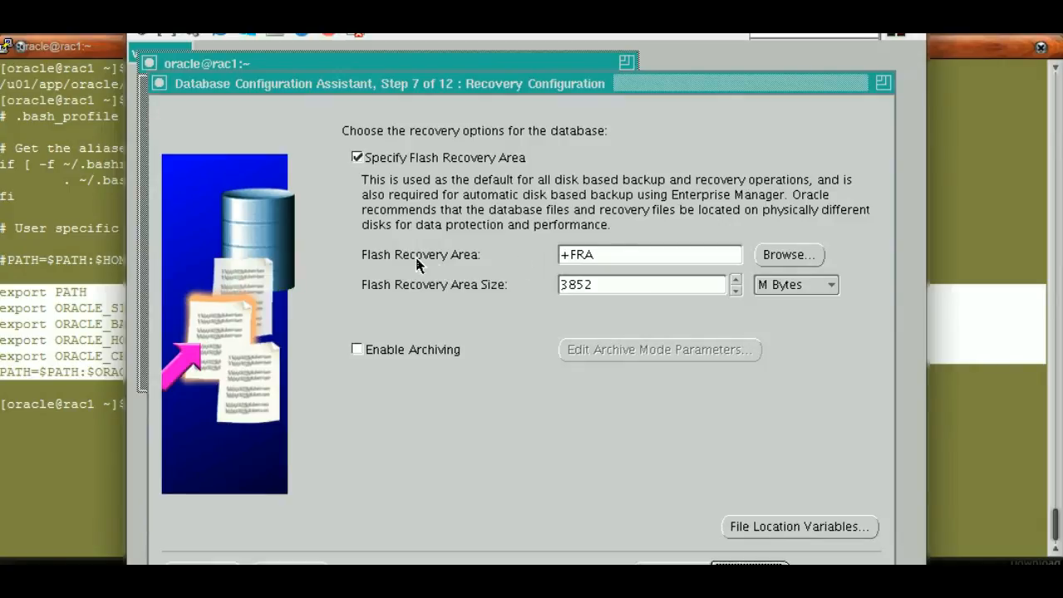
- Enable archiving, keep the flash recovery area at +FRA with 3852 M Bytes, and continue to the database content
{"action": "left_click", "coordinate": [357, 350]}
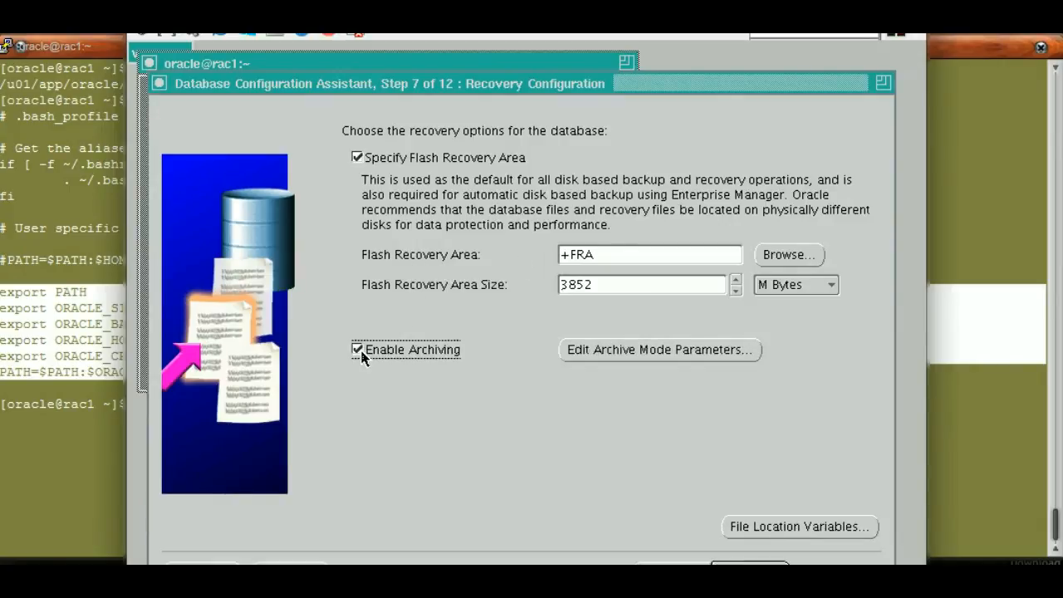
{"action": "left_click", "coordinate": [629, 251]}
{"action": "left_click", "coordinate": [788, 286]}
{"action": "left_click", "coordinate": [788, 287]}
{"action": "left_click", "coordinate": [688, 285]}
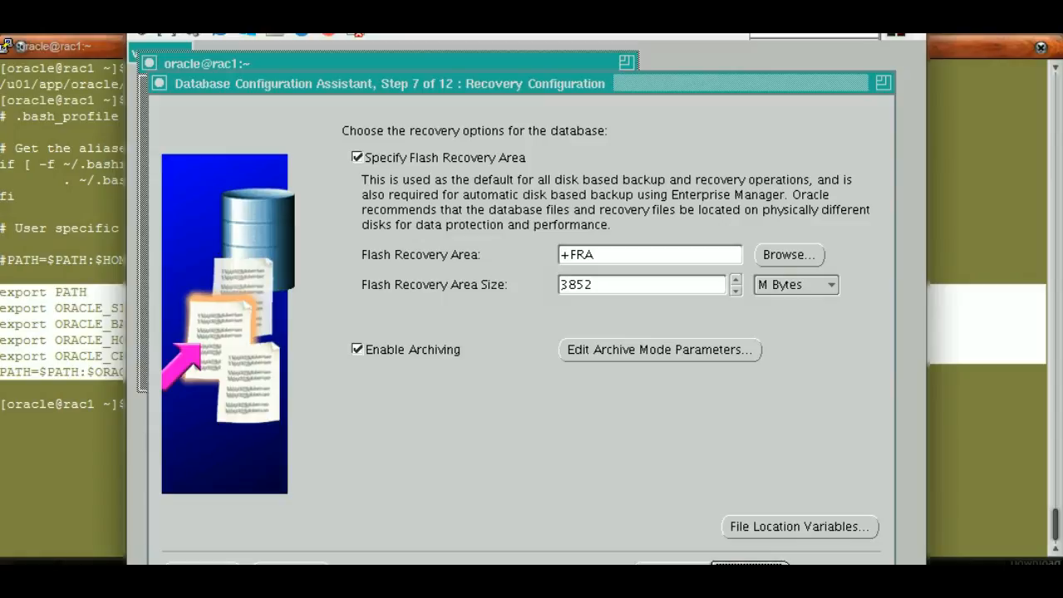
{"action": "left_click", "coordinate": [750, 563]}
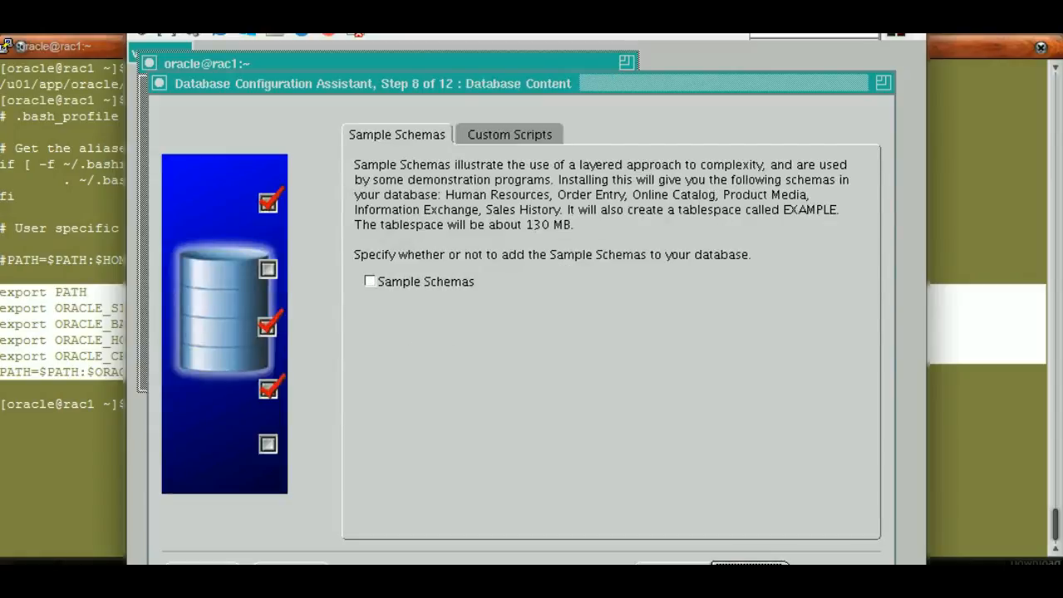
- Include the Sample Schemas in the database content, keep No scripts to run, and continue through the wizard
{"action": "left_click", "coordinate": [380, 287]}
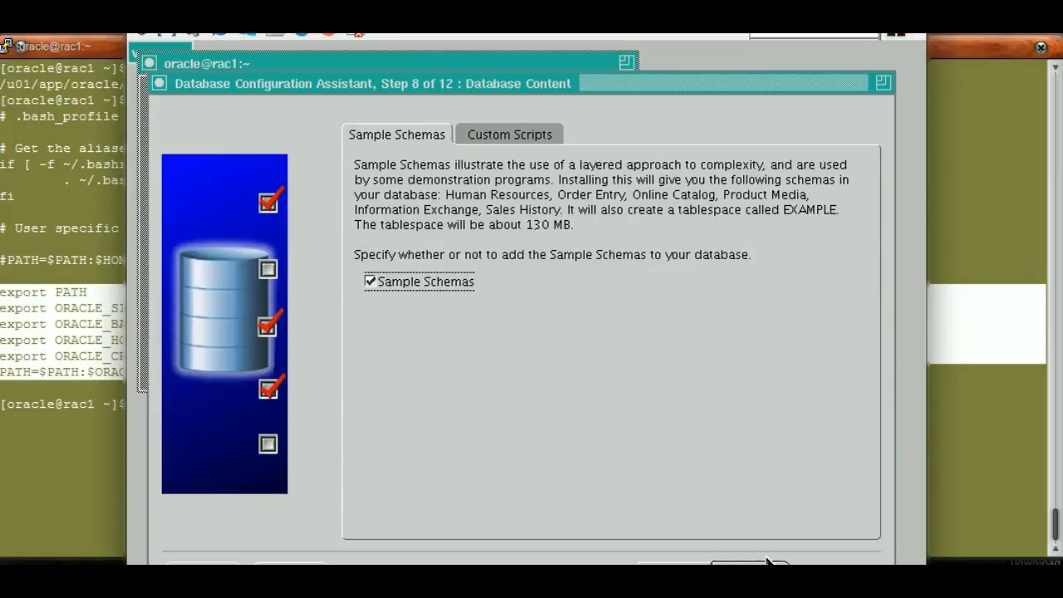
{"action": "left_click", "coordinate": [504, 139]}
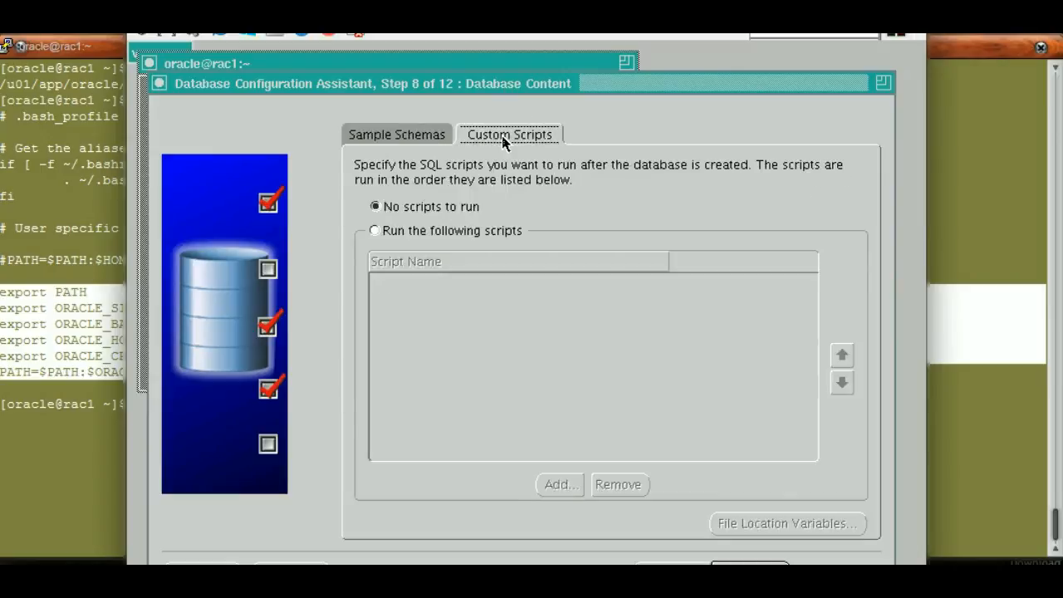
{"action": "left_click", "coordinate": [424, 137]}
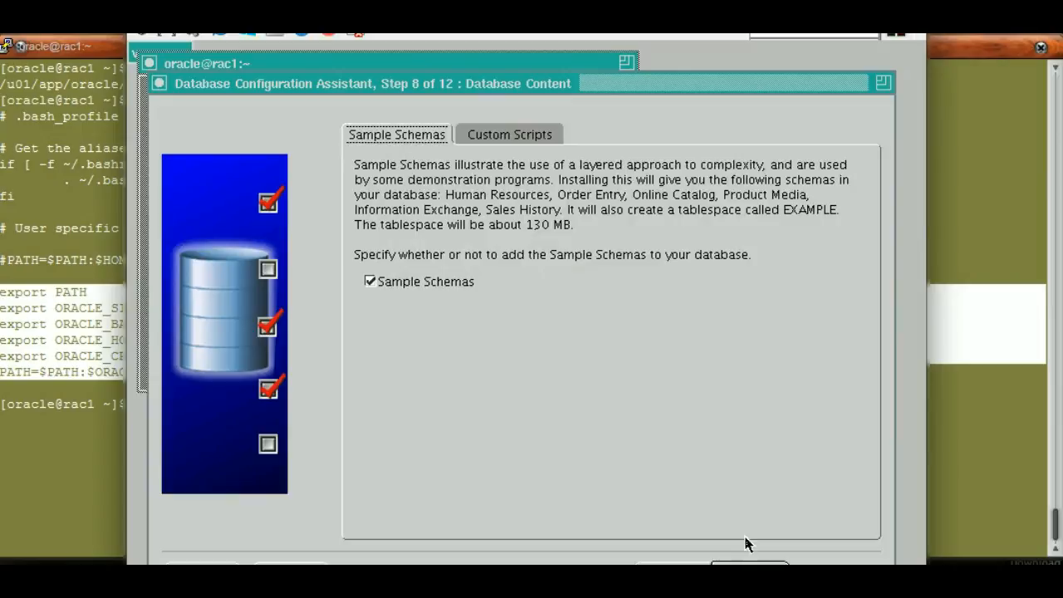
{"action": "left_click", "coordinate": [749, 566]}
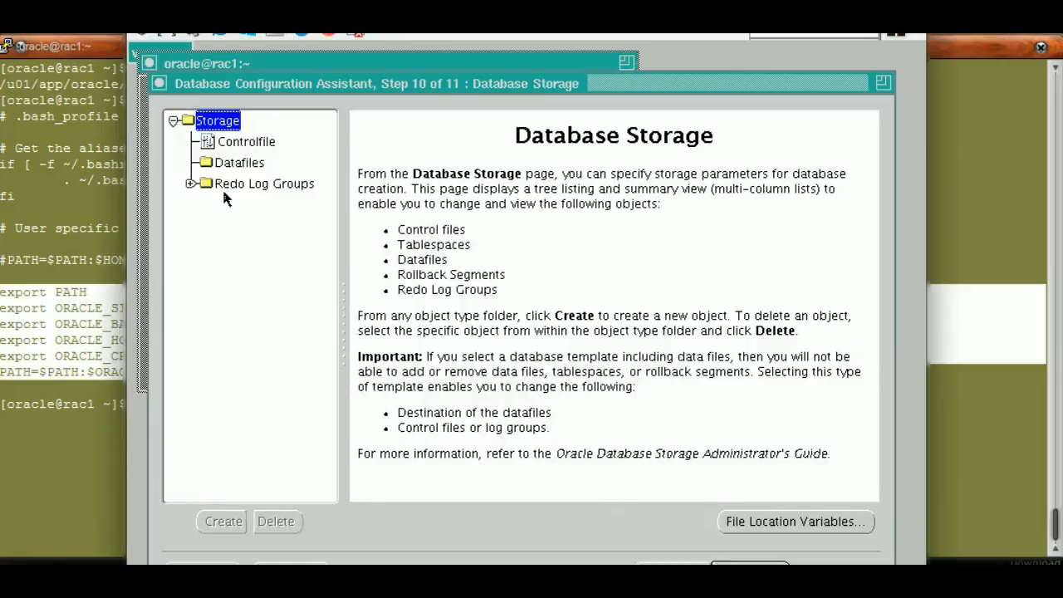
- Review the control file, datafile and redo log group storage settings and continue to the creation options with the defaults kept
{"action": "left_click", "coordinate": [237, 148]}
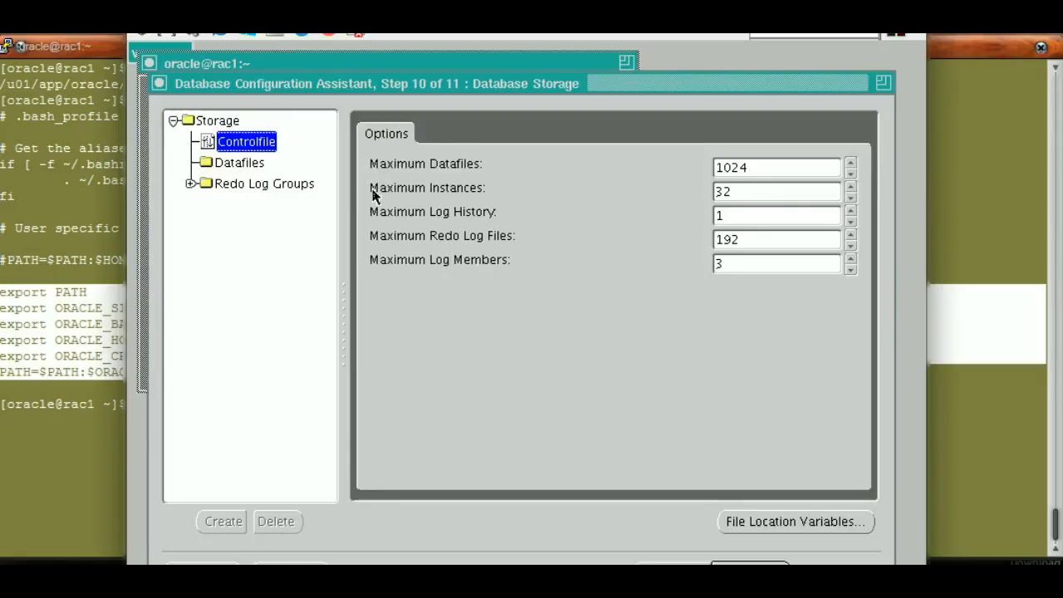
{"action": "left_click", "coordinate": [247, 165]}
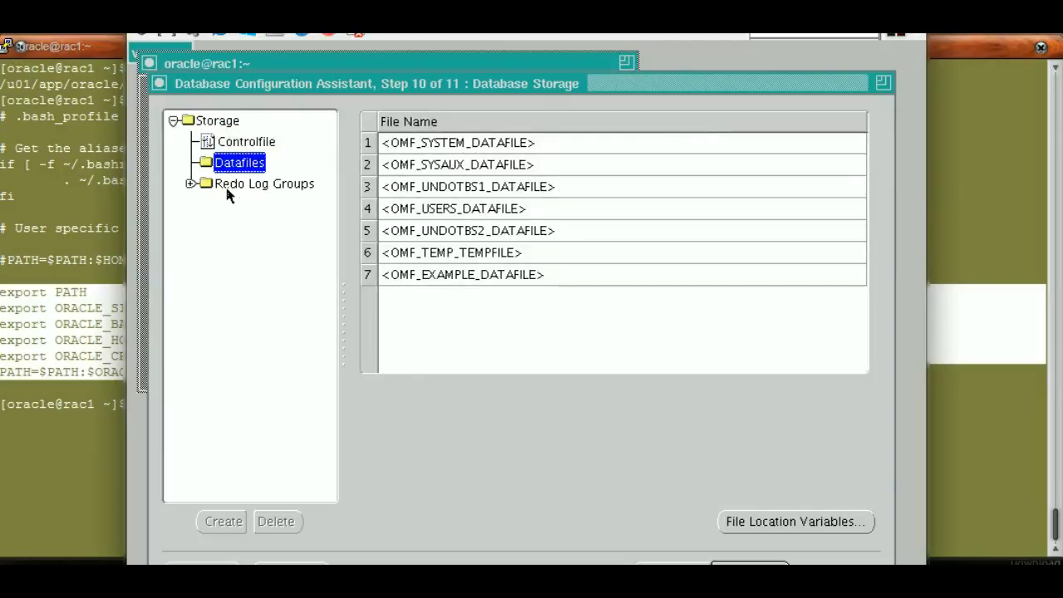
{"action": "left_click", "coordinate": [191, 184]}
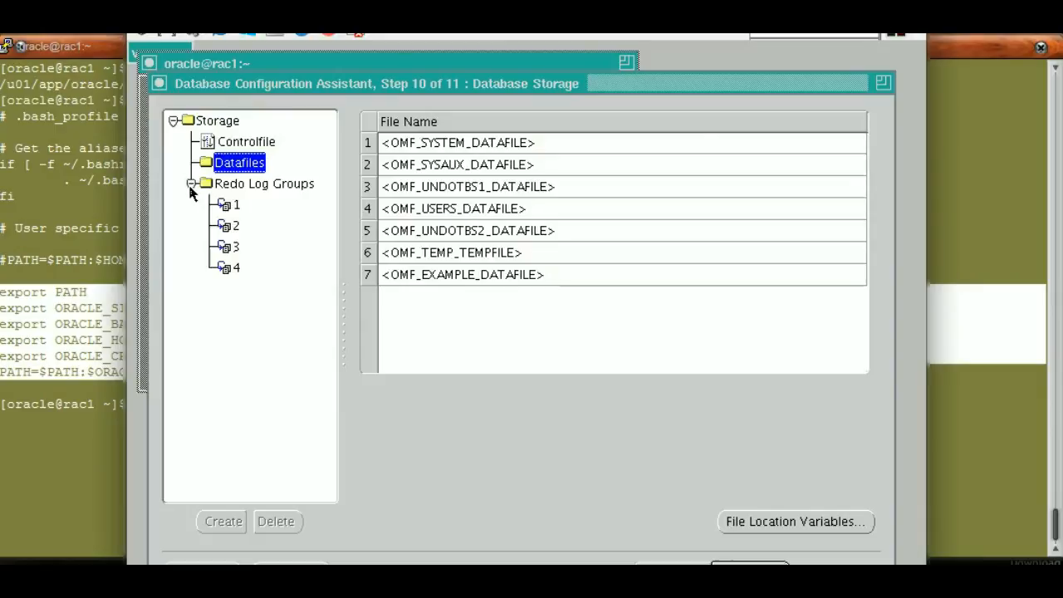
{"action": "left_click", "coordinate": [229, 207]}
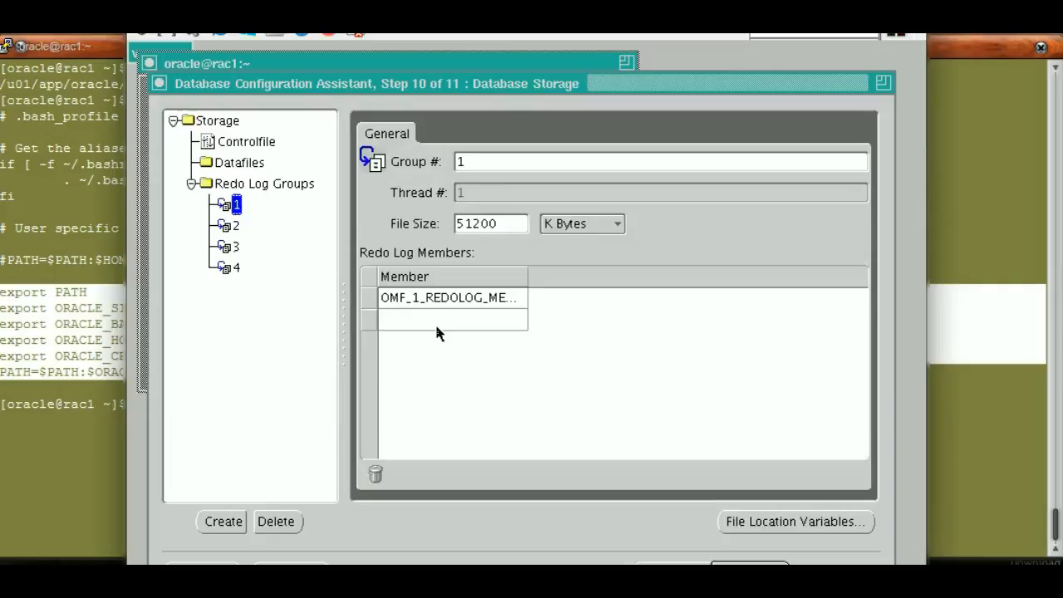
{"action": "left_click", "coordinate": [236, 226]}
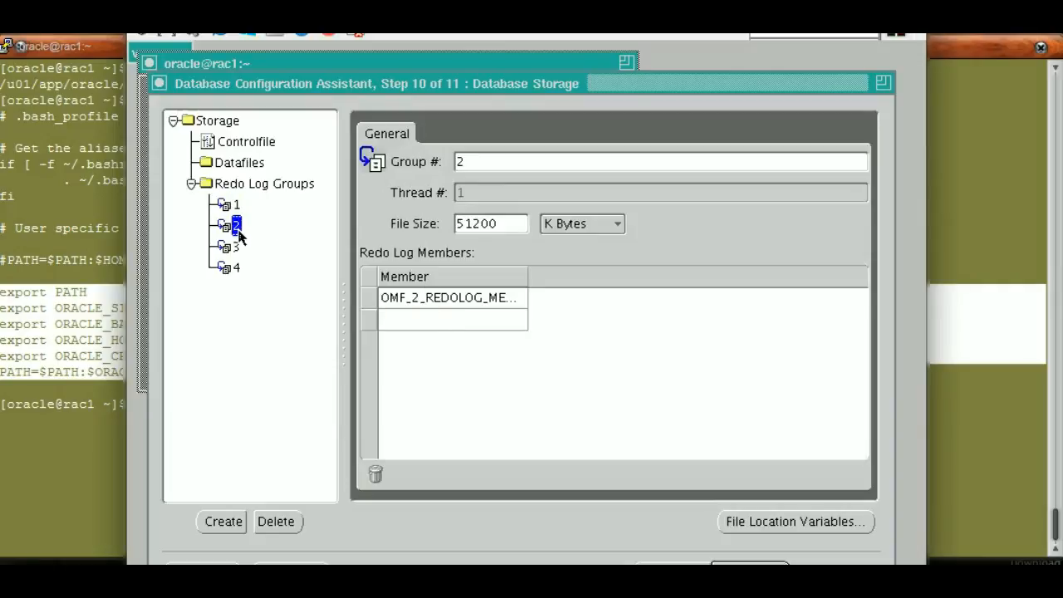
{"action": "left_click", "coordinate": [236, 205]}
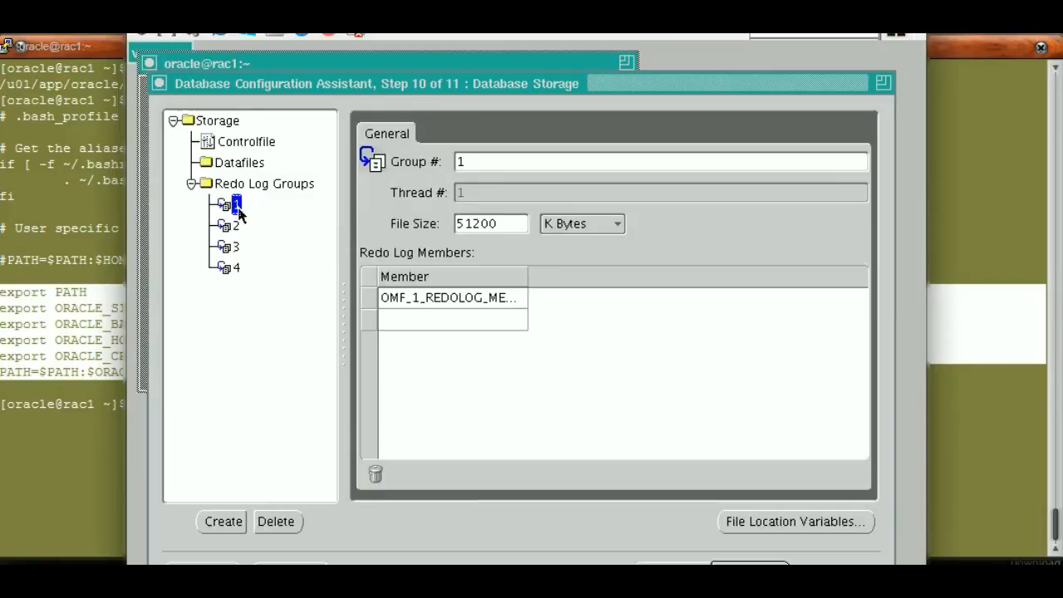
{"action": "left_click", "coordinate": [233, 235]}
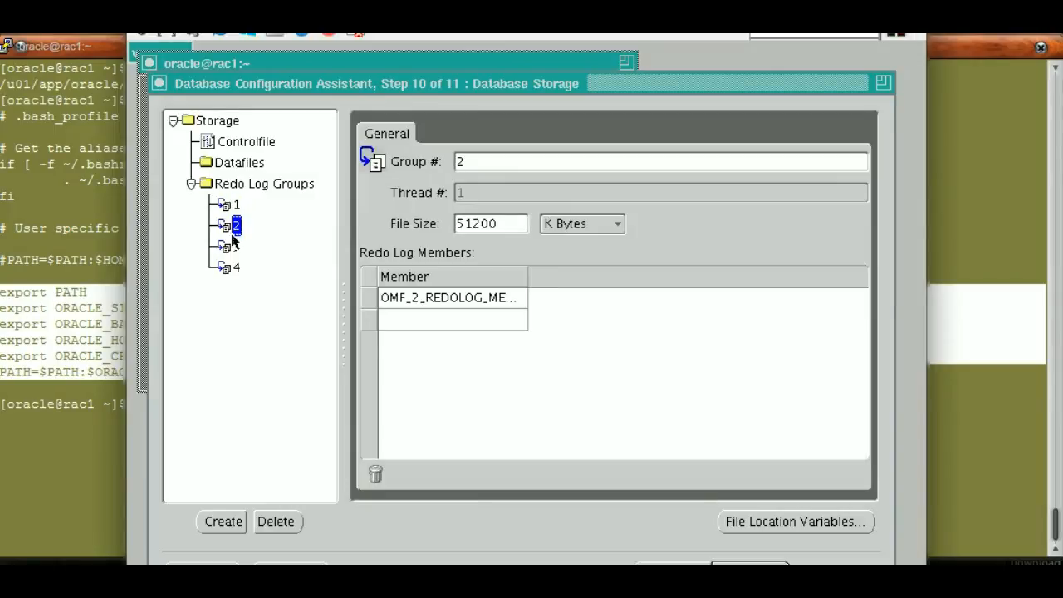
{"action": "left_click", "coordinate": [234, 248]}
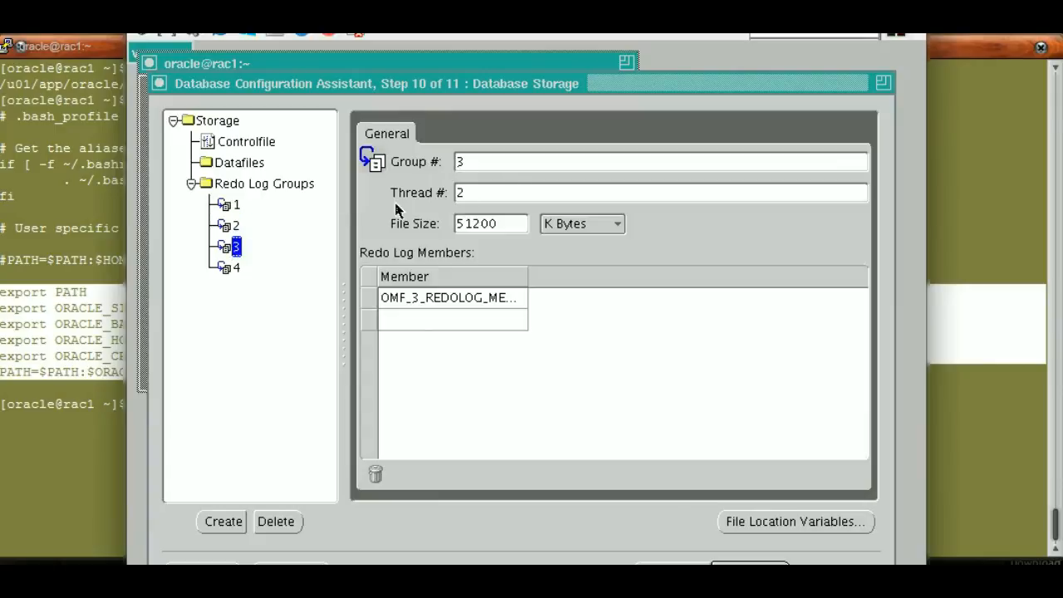
{"action": "left_click", "coordinate": [237, 271]}
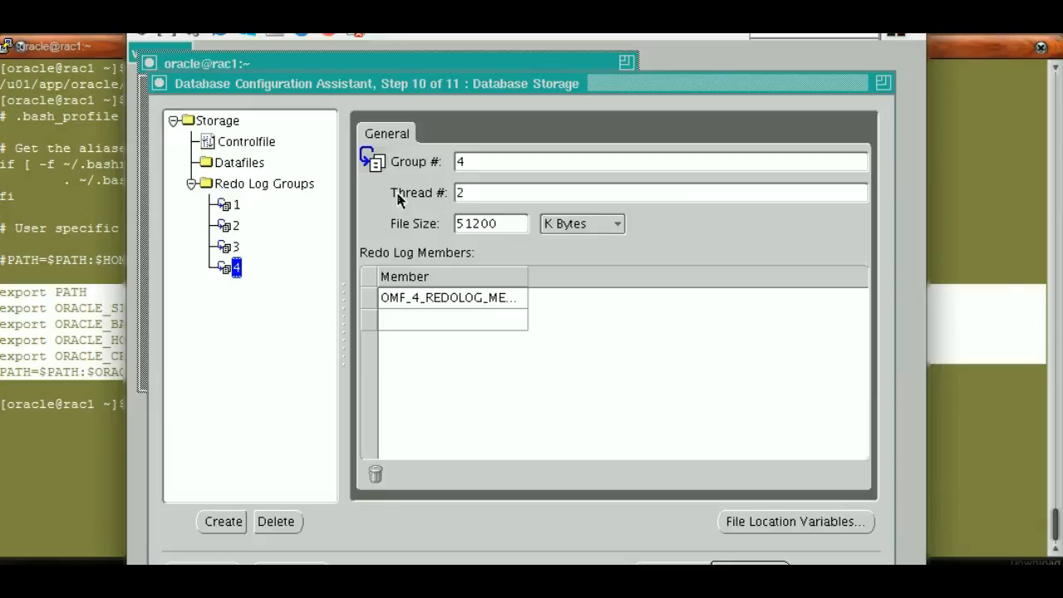
{"action": "left_click", "coordinate": [237, 226]}
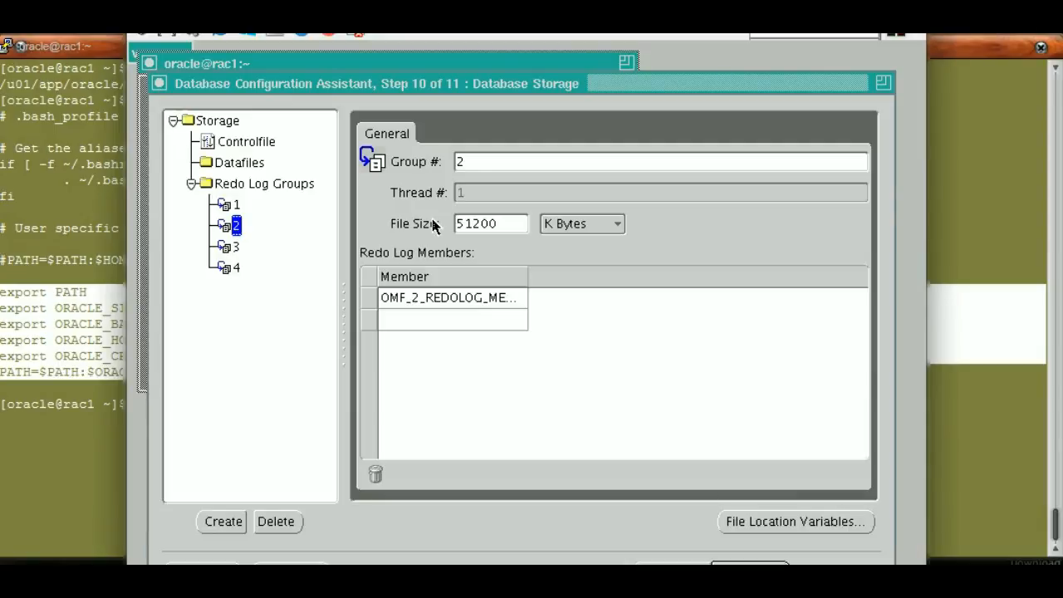
{"action": "left_click", "coordinate": [191, 184]}
{"action": "left_click", "coordinate": [510, 331]}
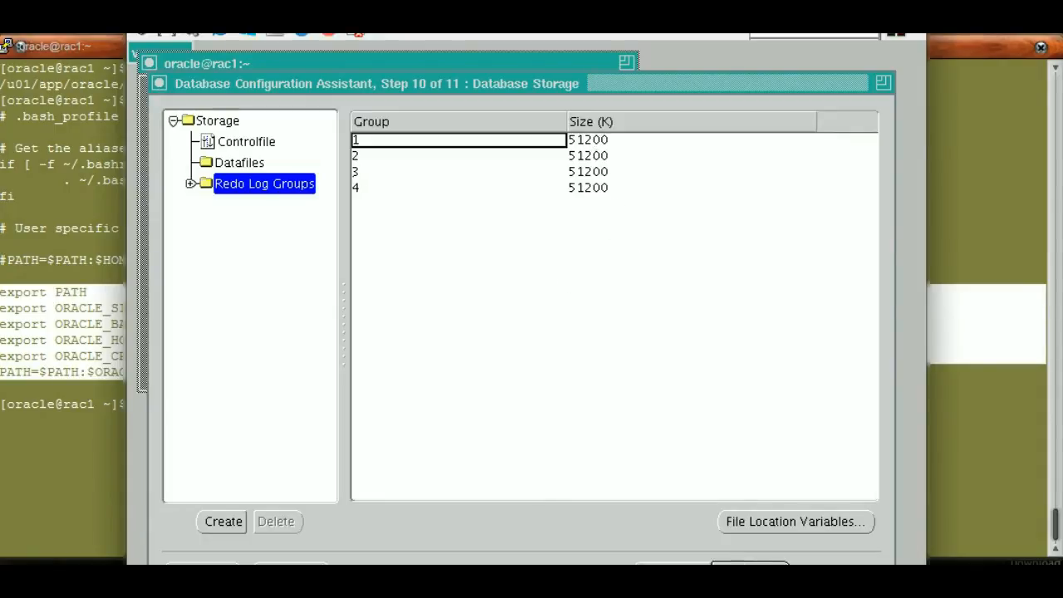
{"action": "left_click", "coordinate": [750, 563]}
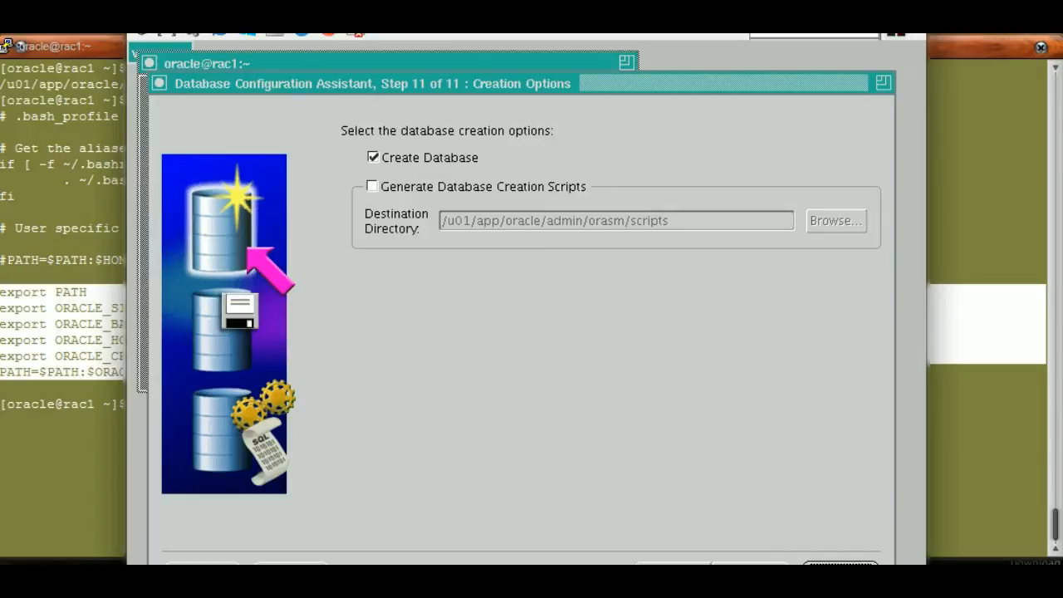
- Finish the wizard with only Create Database selected and review the components and initialization parameters in the summary
{"action": "left_click", "coordinate": [840, 564]}
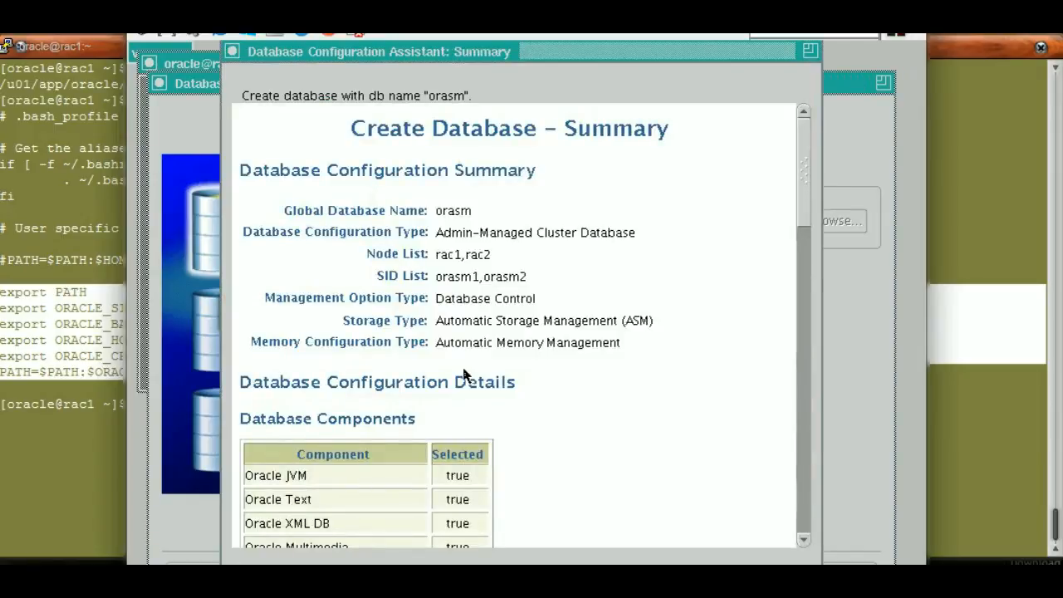
{"action": "left_click_drag", "start_coordinate": [802, 208], "coordinate": [809, 283]}
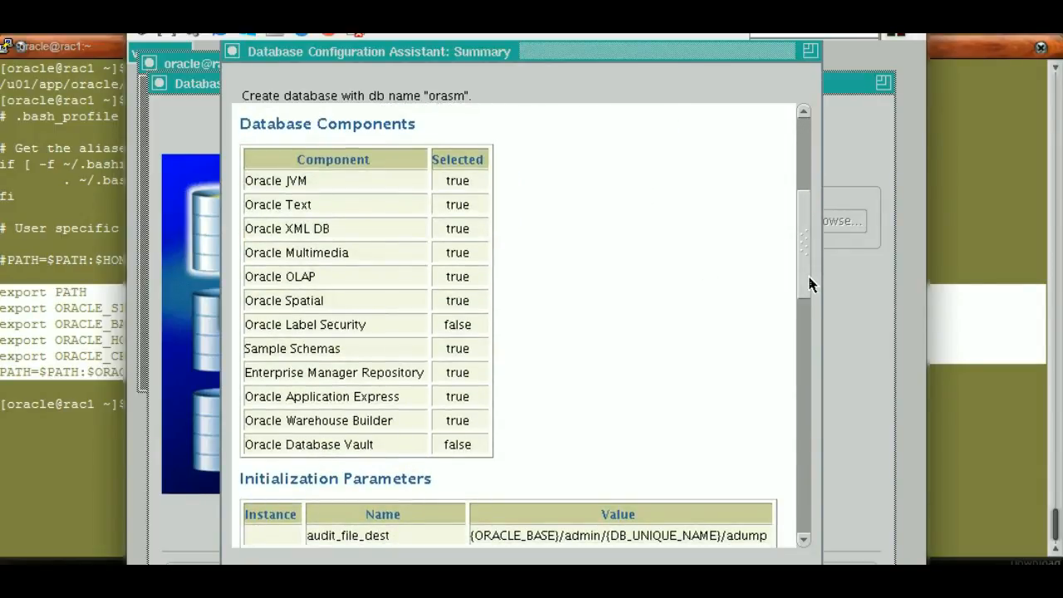
{"action": "left_click_drag", "start_coordinate": [809, 284], "coordinate": [809, 350]}
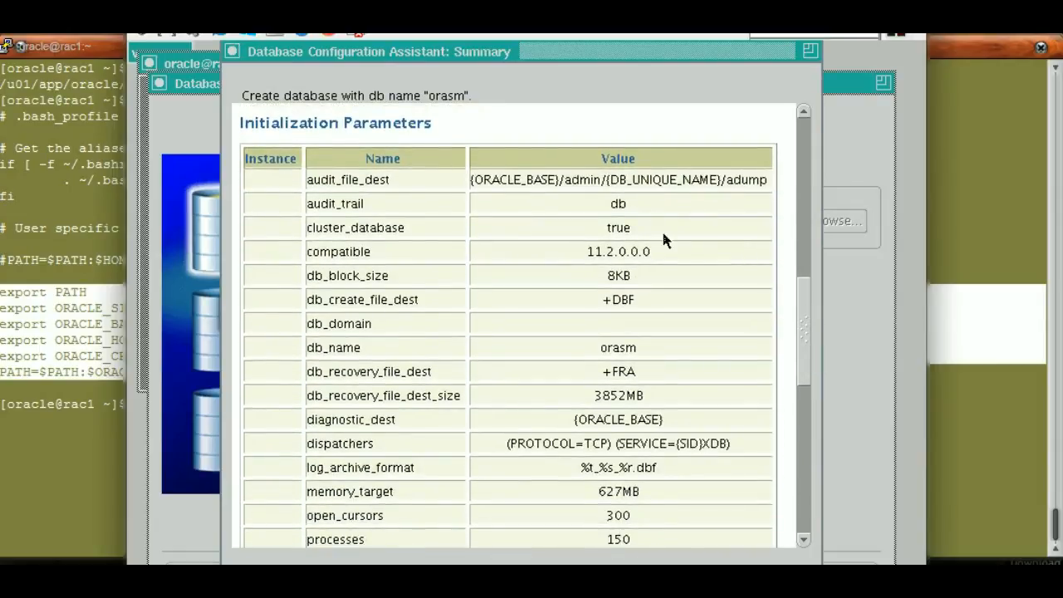
{"action": "double_click", "coordinate": [618, 230]}
{"action": "double_click", "coordinate": [626, 257]}
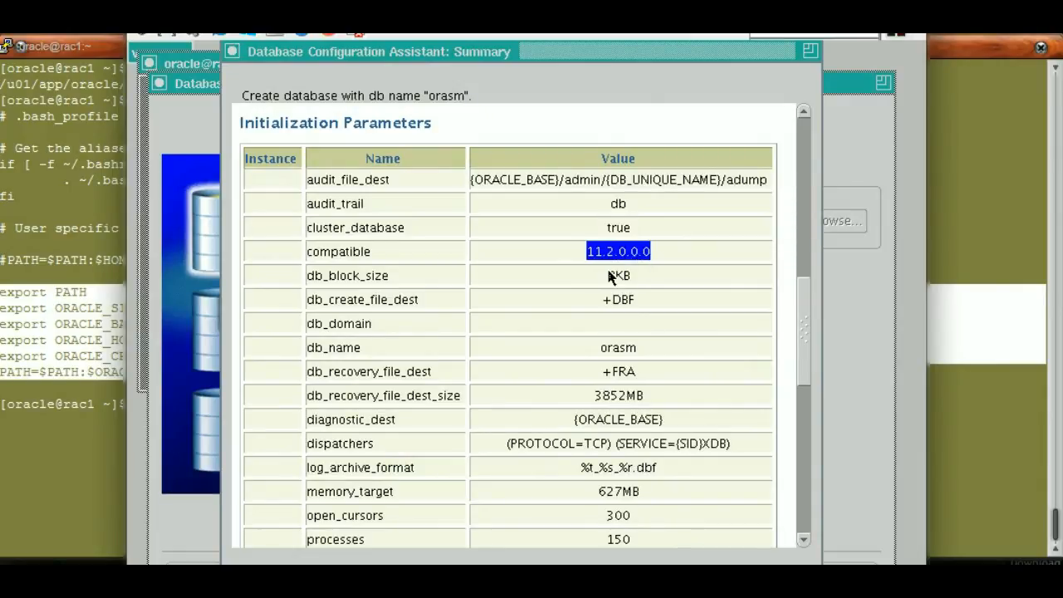
{"action": "double_click", "coordinate": [619, 276]}
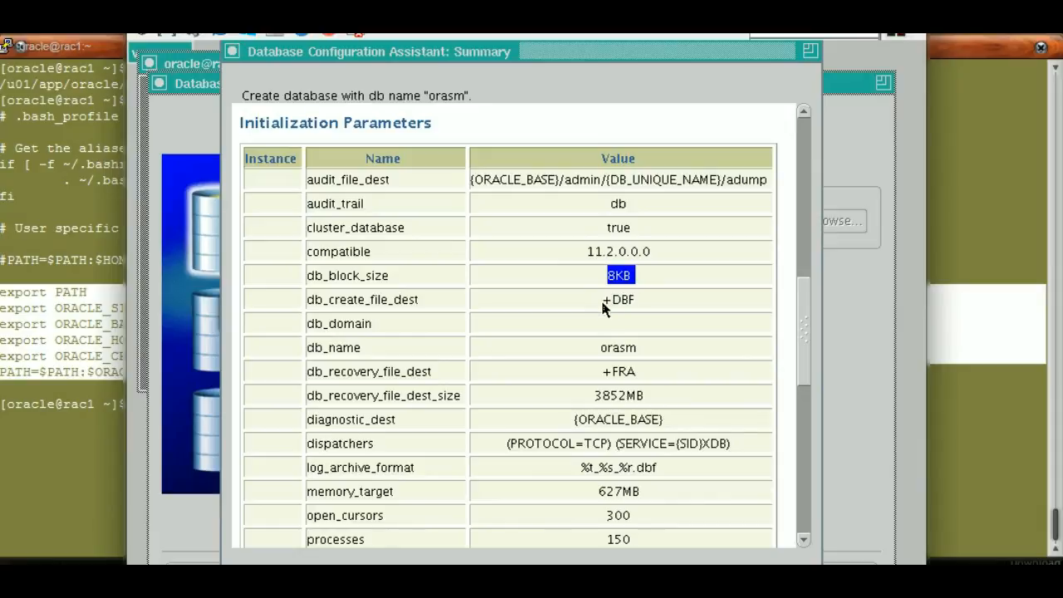
{"action": "double_click", "coordinate": [614, 300]}
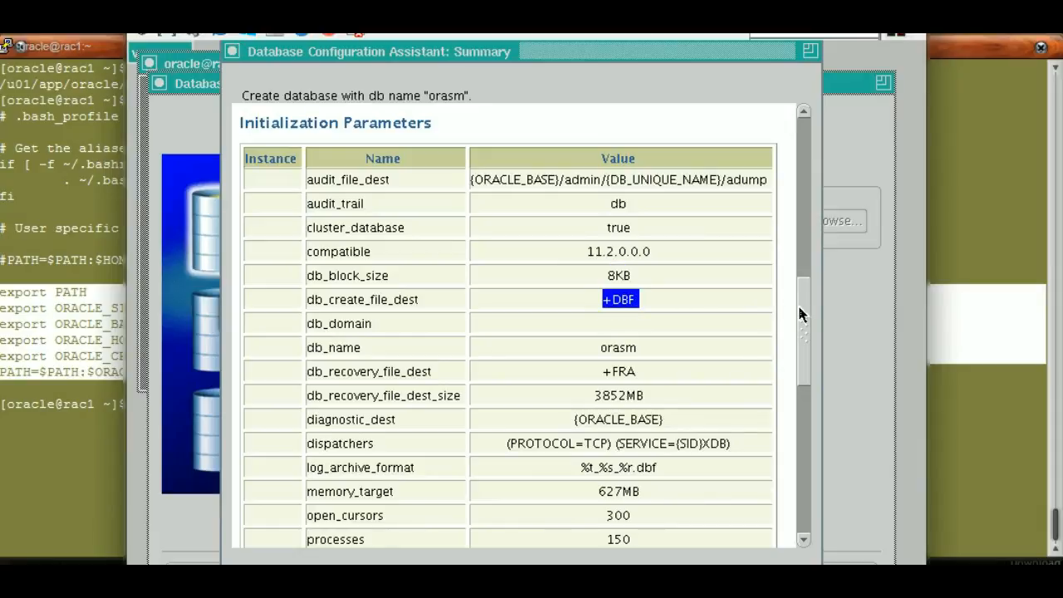
{"action": "scroll", "coordinate": [806, 319], "scroll_direction": "down", "scroll_amount": 3}
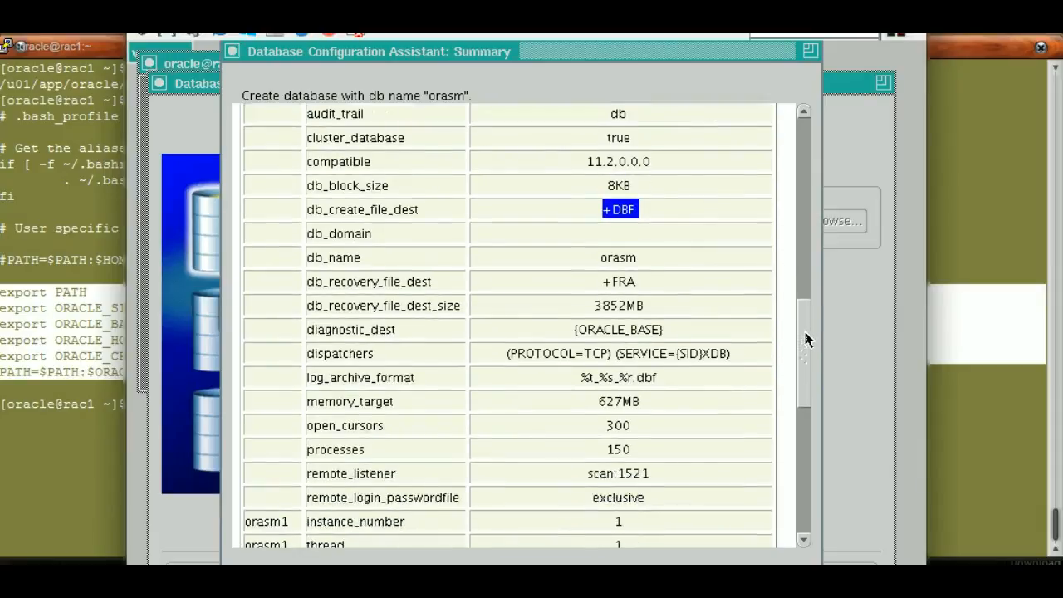
{"action": "double_click", "coordinate": [618, 283]}
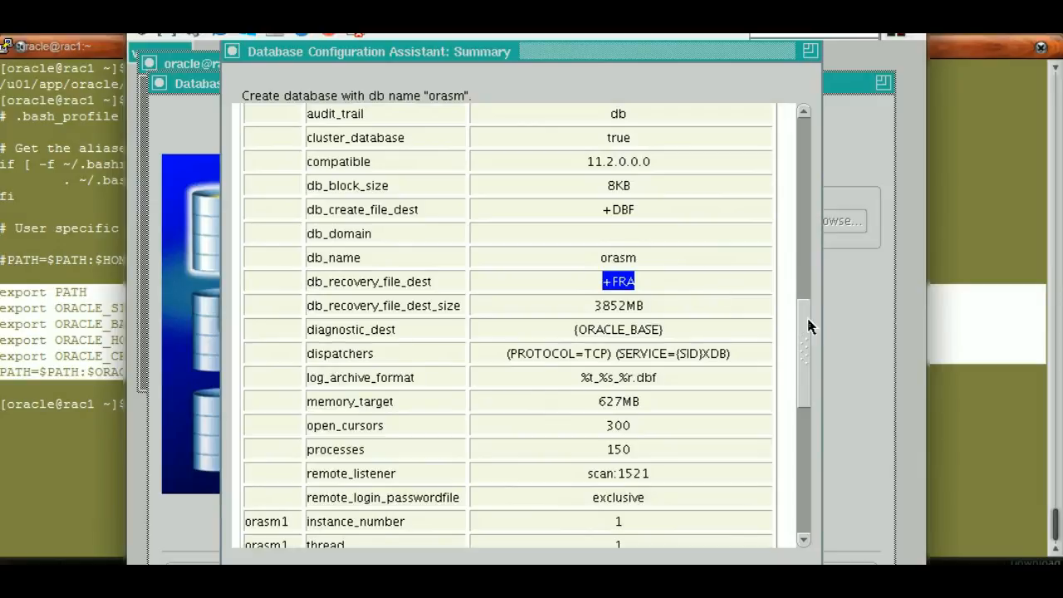
{"action": "left_click_drag", "start_coordinate": [804, 347], "coordinate": [802, 380]}
{"action": "scroll", "coordinate": [786, 370], "scroll_direction": "down", "scroll_amount": 1}
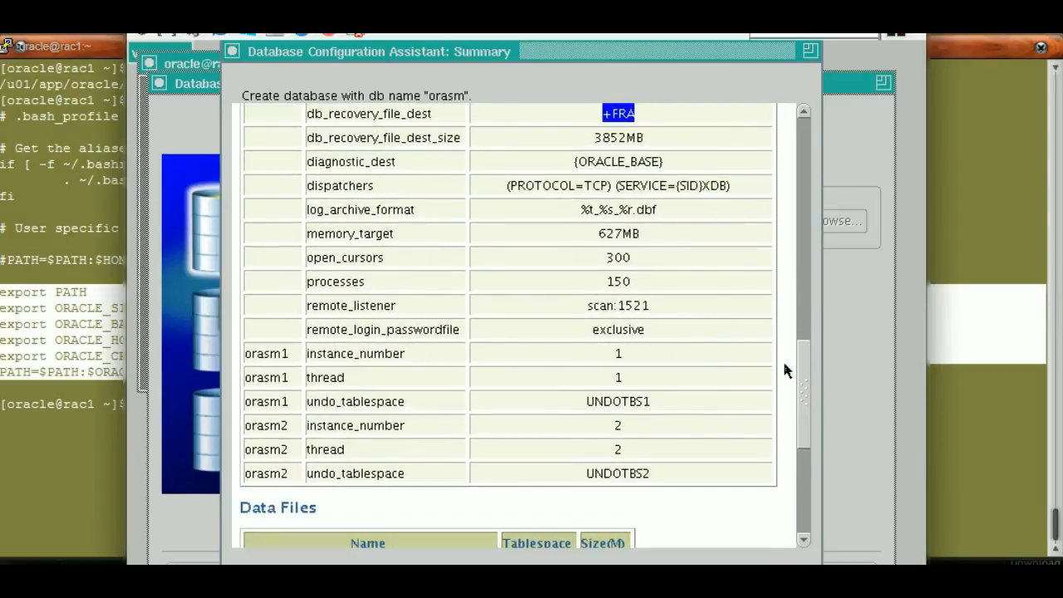
- Check the undo tablespaces, data files and redo log groups in the summary and accept it to start creating the database
{"action": "double_click", "coordinate": [617, 401]}
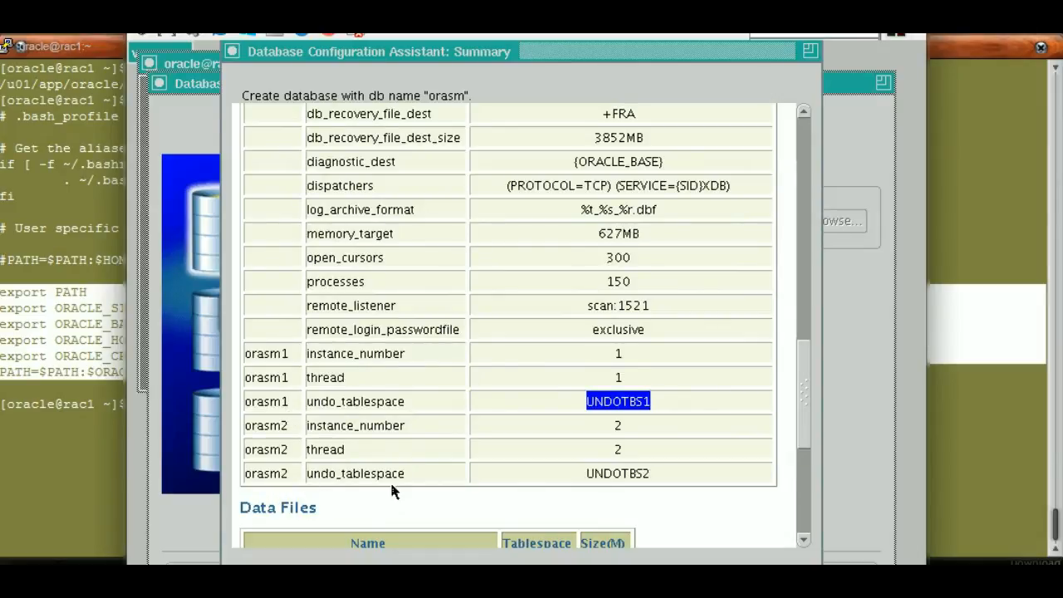
{"action": "left_click", "coordinate": [796, 399]}
{"action": "left_click_drag", "start_coordinate": [804, 392], "coordinate": [806, 465]}
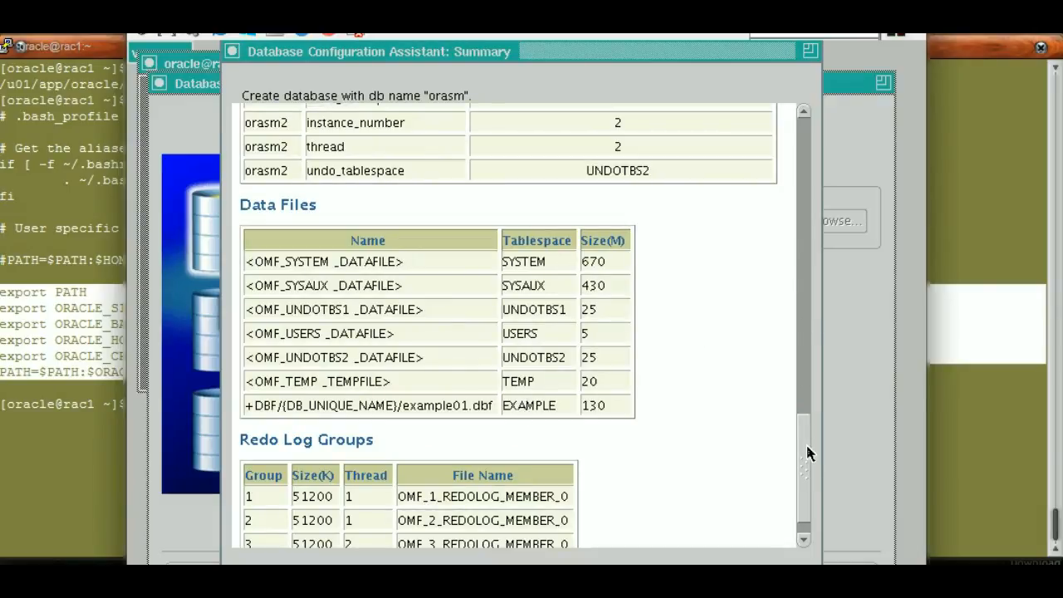
{"action": "left_click_drag", "start_coordinate": [809, 465], "coordinate": [809, 484]}
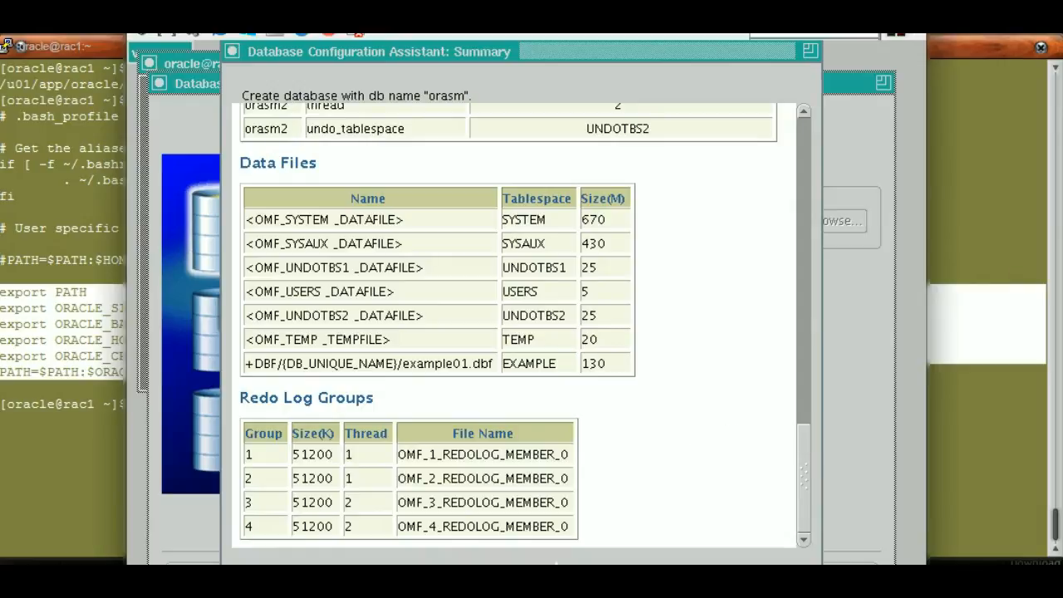
{"action": "left_click", "coordinate": [489, 583]}
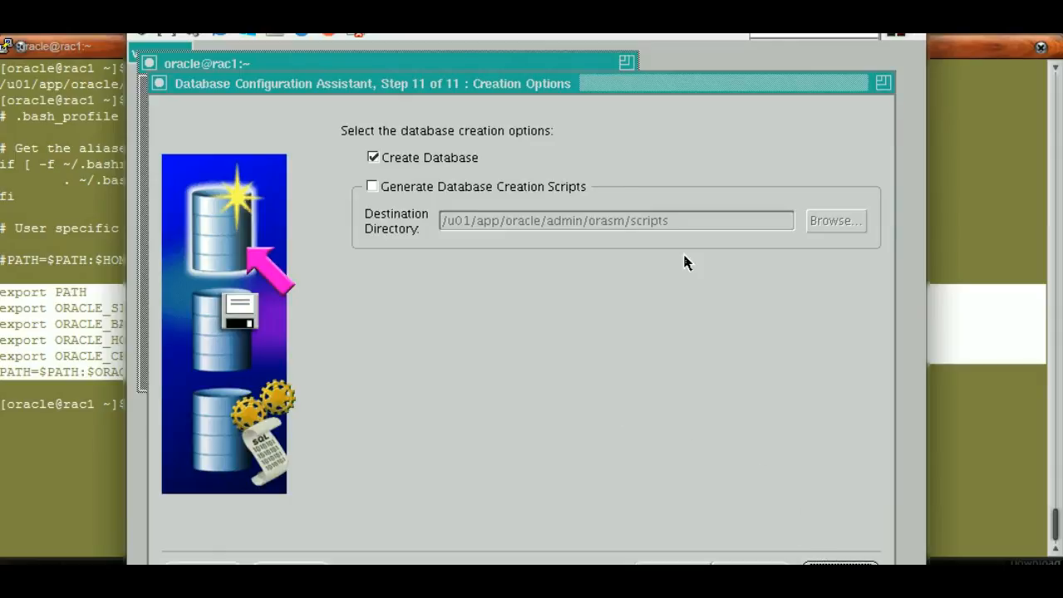
- Switch to the rac1 terminal, clear it, and list the running SMON processes with ps -eaf | grep smon
{"action": "left_click_drag", "start_coordinate": [526, 83], "coordinate": [526, 76]}
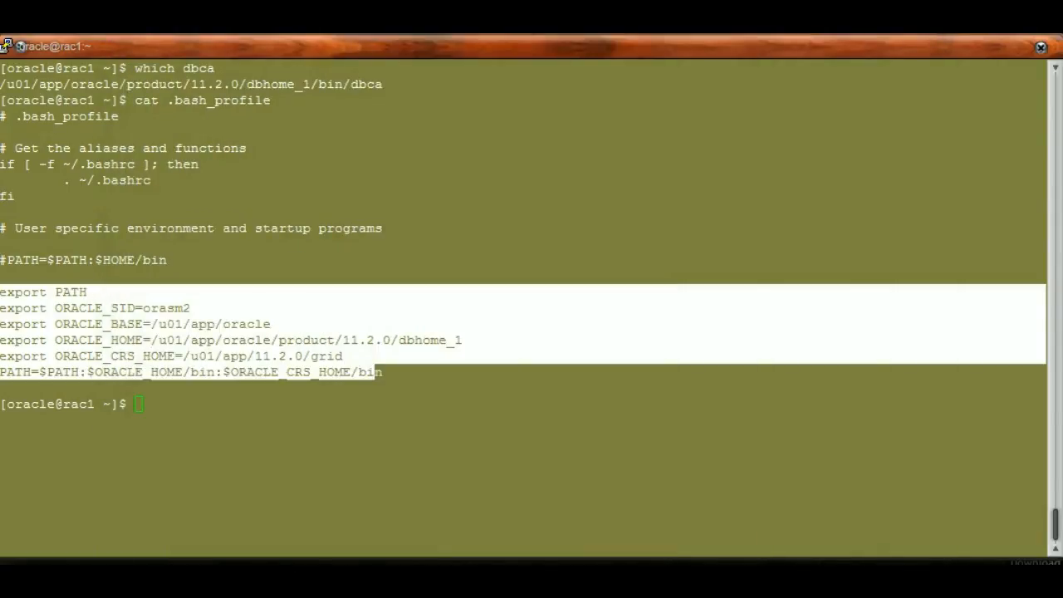
{"action": "left_click", "coordinate": [523, 374]}
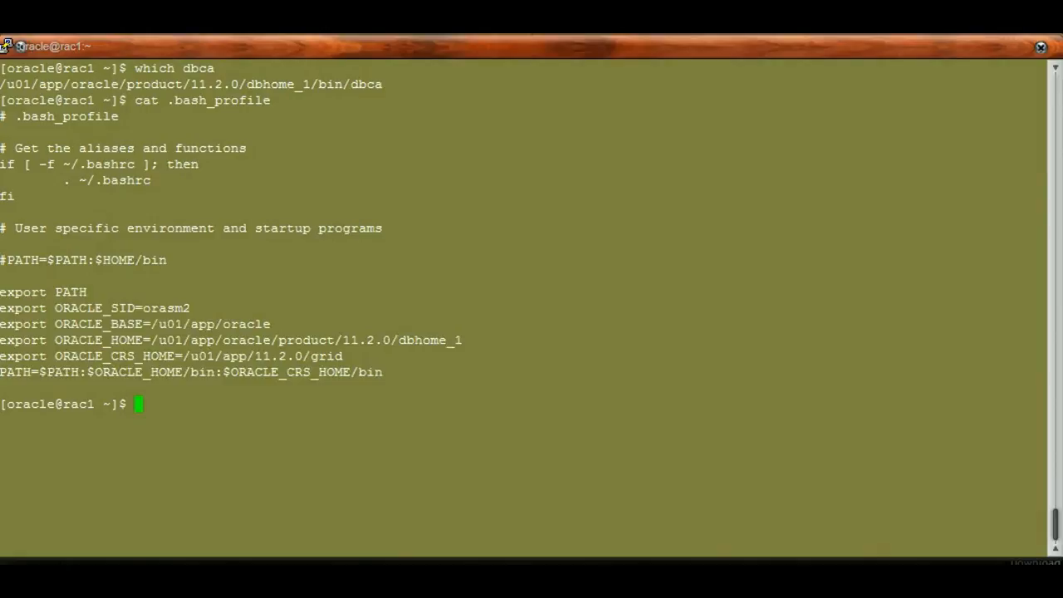
{"action": "key", "text": "ctrl+l"}
{"action": "type", "text": "p"}
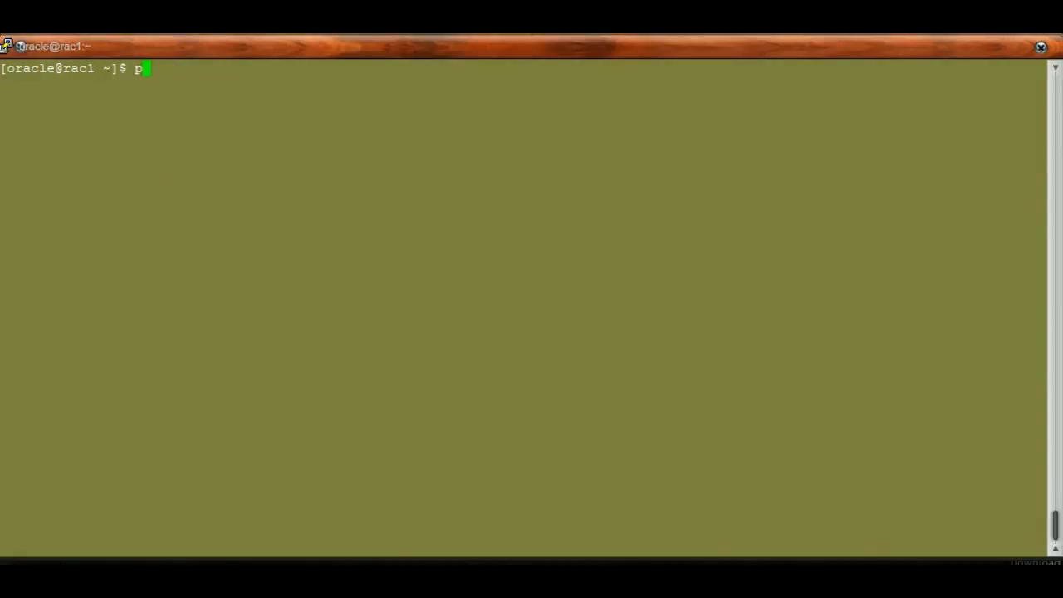
{"action": "type", "text": "s -eaf | grep smon"}
{"action": "key", "text": "Return"}
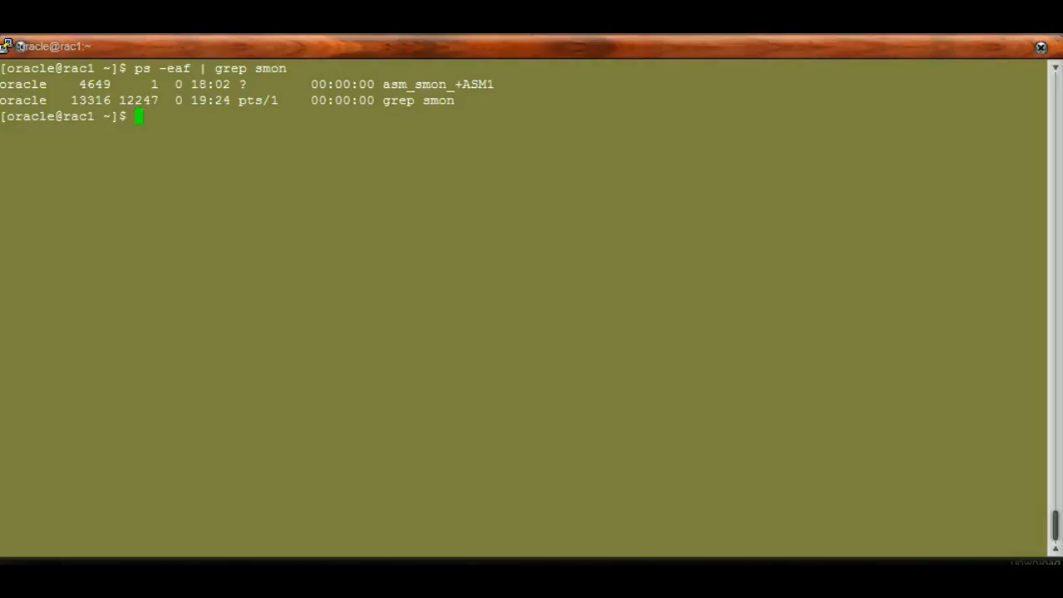
{"action": "left_click_drag", "start_coordinate": [383, 84], "coordinate": [494, 84]}
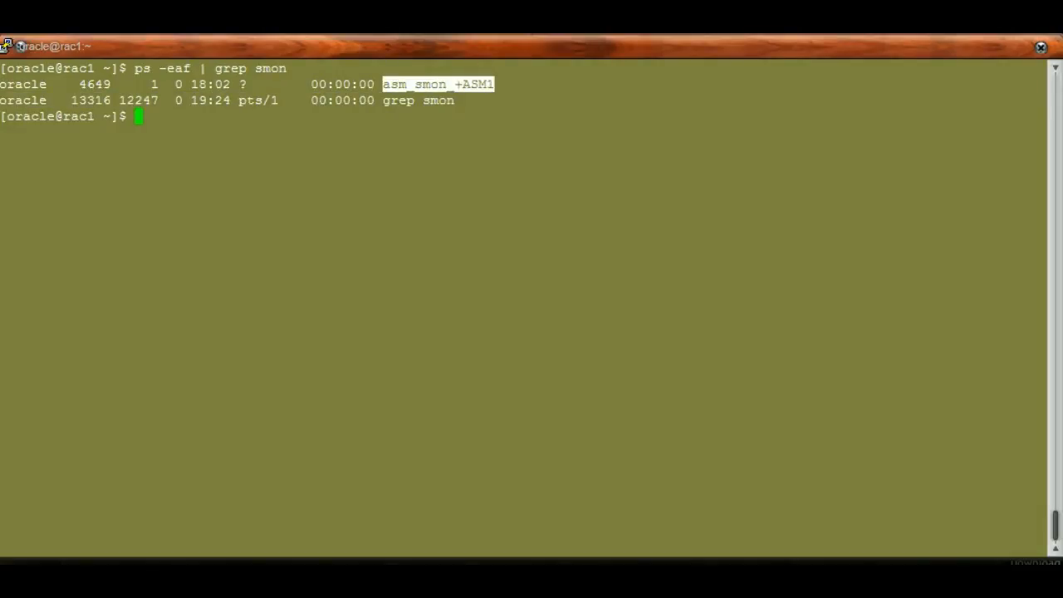
- Display /etc/oratab on rac1 with cat and highlight the orasm database entry
{"action": "type", "text": "cat /etc/"}
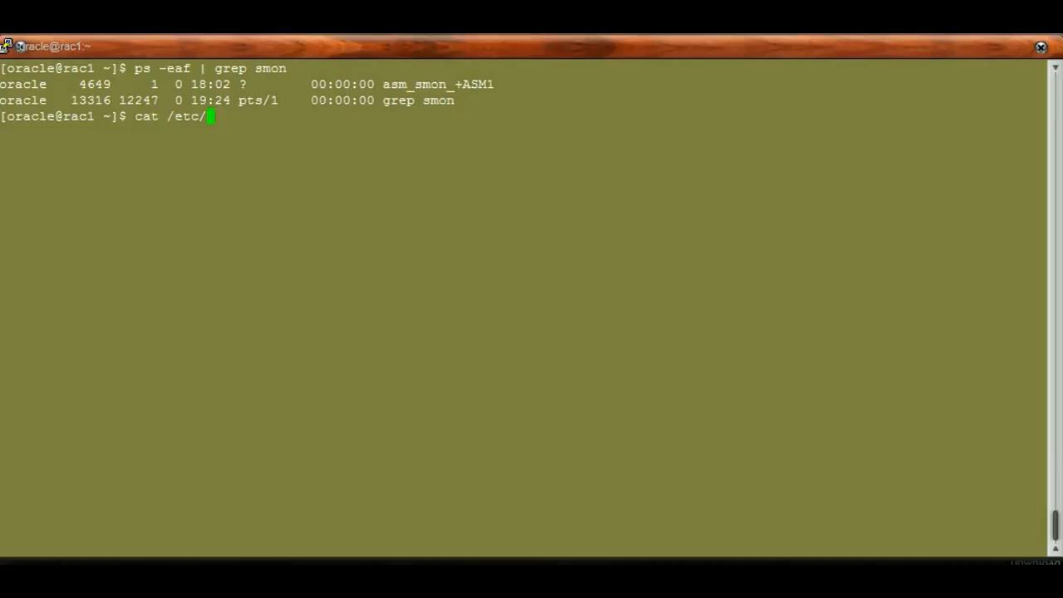
{"action": "type", "text": "oratab"}
{"action": "key", "text": "Return"}
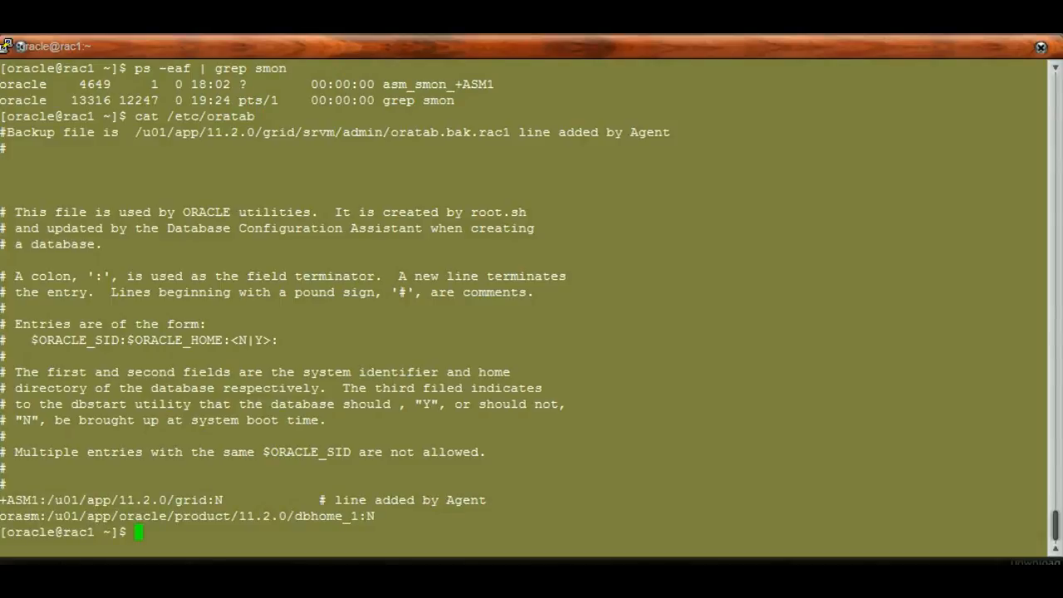
{"action": "left_click_drag", "start_coordinate": [0, 515], "coordinate": [398, 516]}
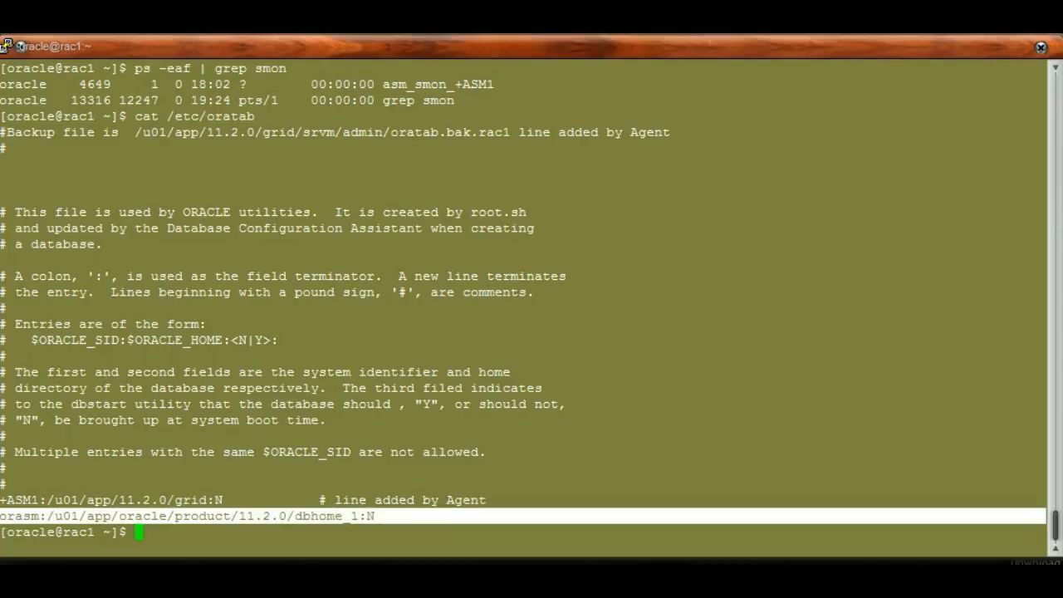
- List the SMON processes on rac1 again with ps -eaf | grep smon
{"action": "key", "text": "Up"}
{"action": "key", "text": "Up"}
{"action": "key", "text": "Return"}
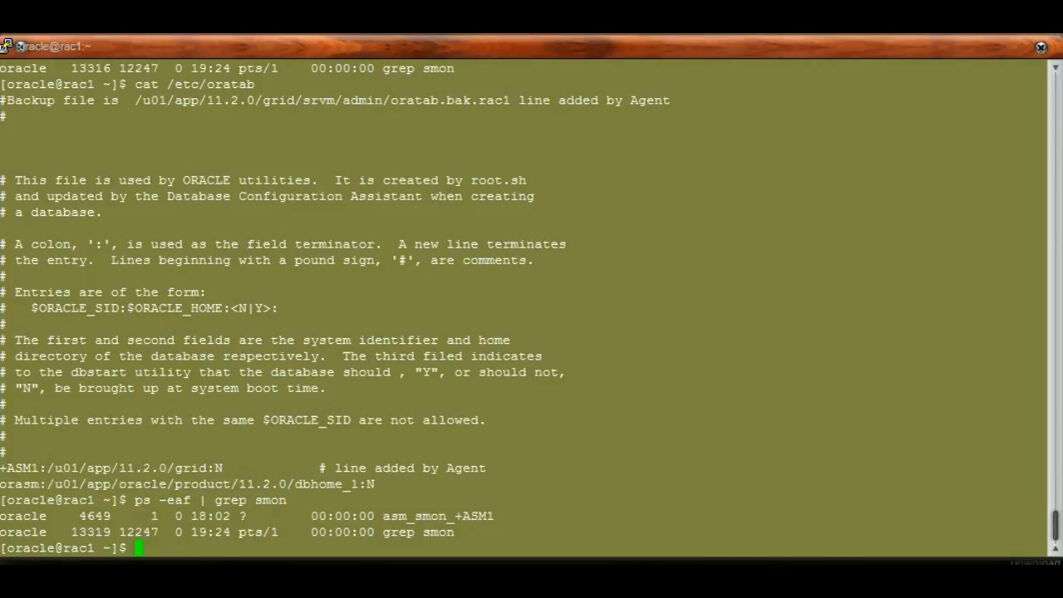
- Switch to the rac2 root terminal and display its /etc/oratab file with cat
{"action": "key", "text": "alt+Tab"}
{"action": "key", "text": "alt+Tab"}
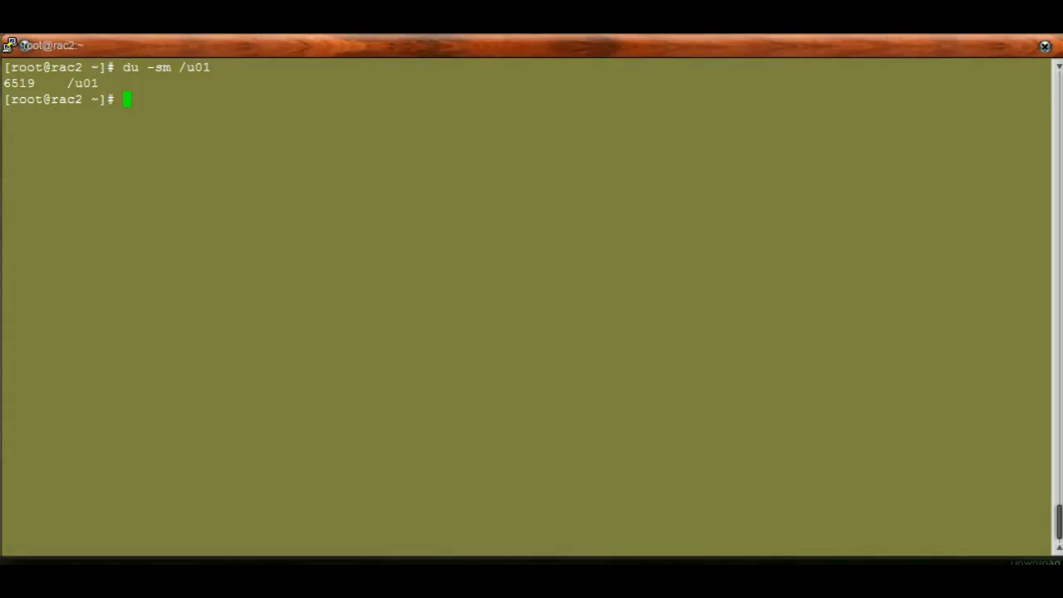
{"action": "type", "text": "cat /etc/oratab"}
{"action": "key", "text": "Return"}
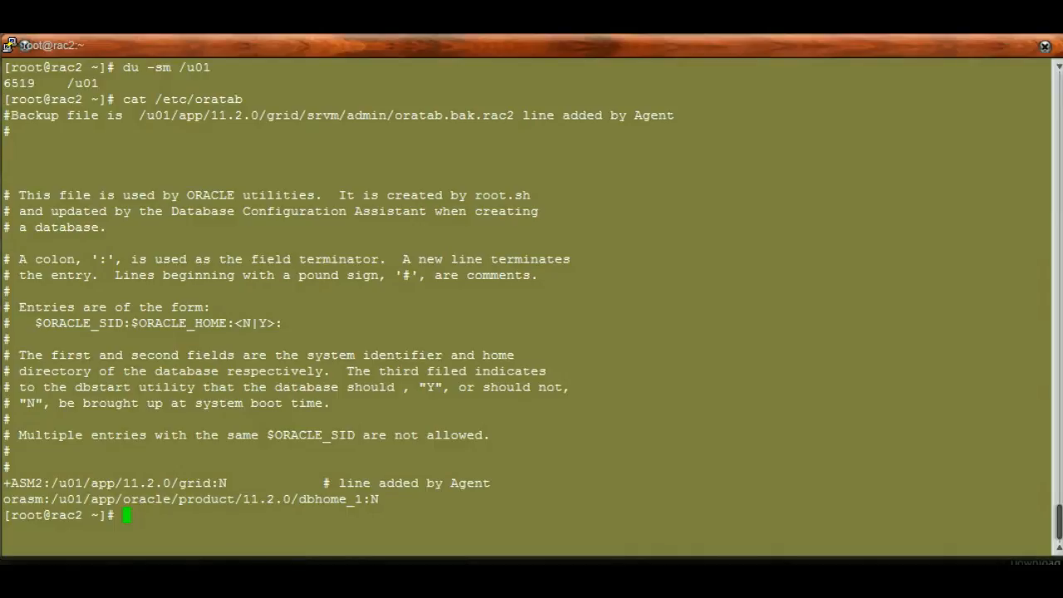
- List the SMON processes on rac2 with ps -eaf | grep smon, and highlight the ASM instance and the orasm name in the oratab output
{"action": "type", "text": "ps -"}
{"action": "type", "text": "eaf | "}
{"action": "type", "text": "gfre"}
{"action": "key", "text": "BackSpace"}
{"action": "key", "text": "BackSpace"}
{"action": "key", "text": "BackSpace"}
{"action": "type", "text": "gr"}
{"action": "key", "text": "BackSpace"}
{"action": "key", "text": "BackSpace"}
{"action": "type", "text": "rep smon"}
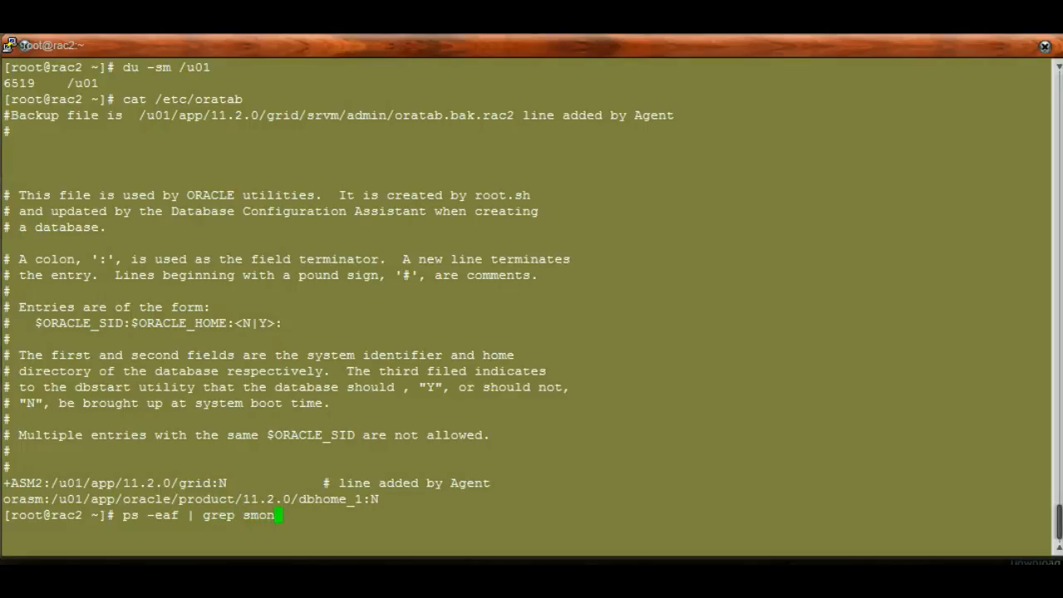
{"action": "key", "text": "Return"}
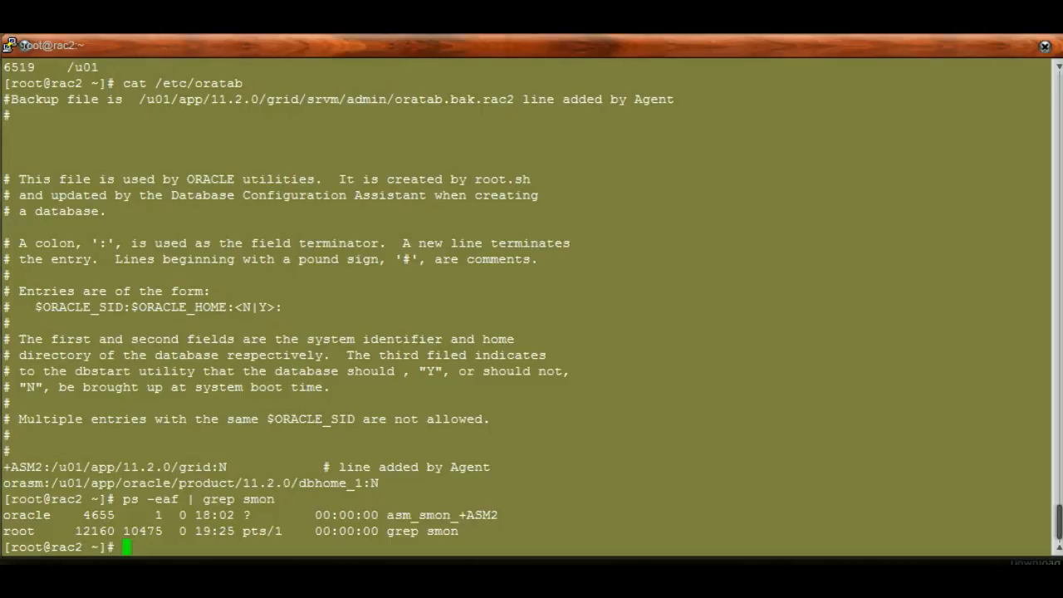
{"action": "left_click_drag", "start_coordinate": [459, 515], "coordinate": [491, 514]}
{"action": "left_click_drag", "start_coordinate": [2, 482], "coordinate": [43, 483]}
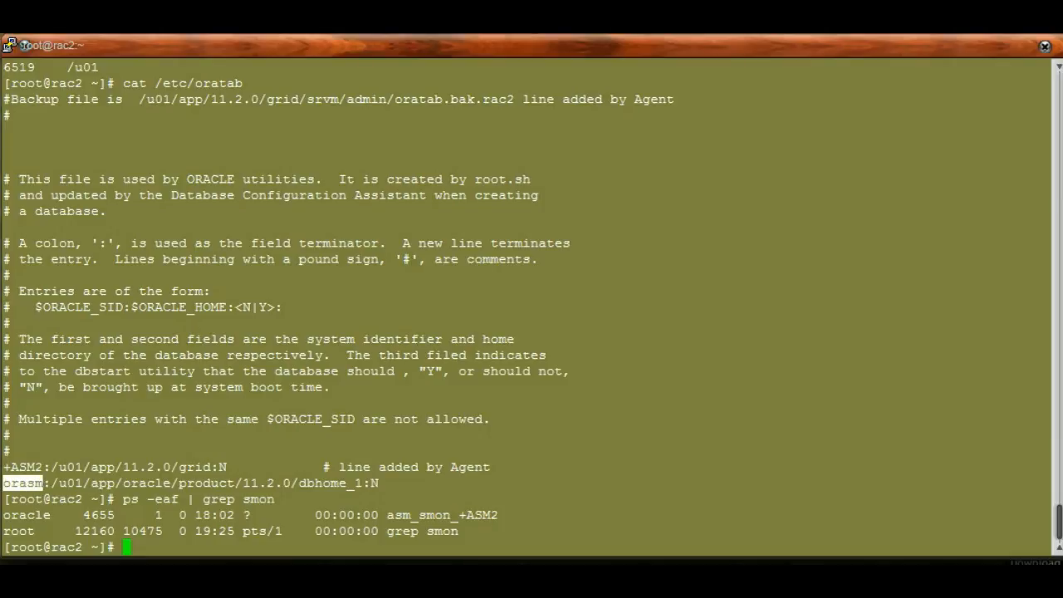